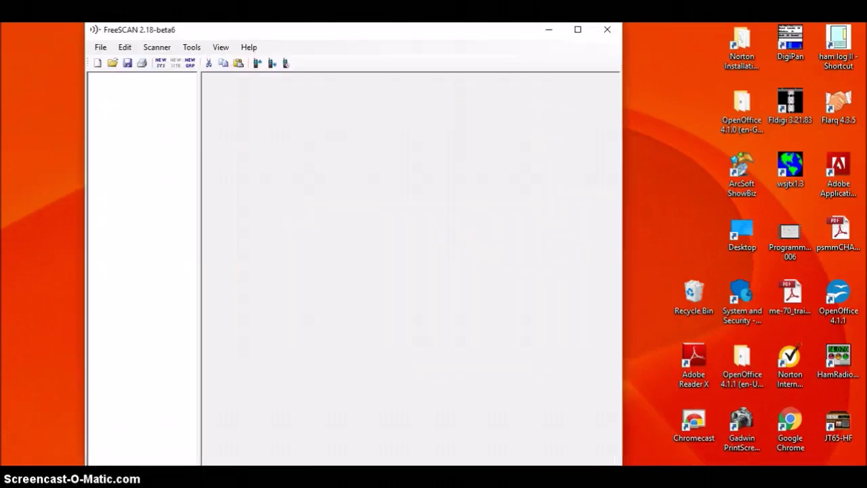
Step: Set the scanner's default state to California in the general scanner options and apply the change
left_click(578, 30)
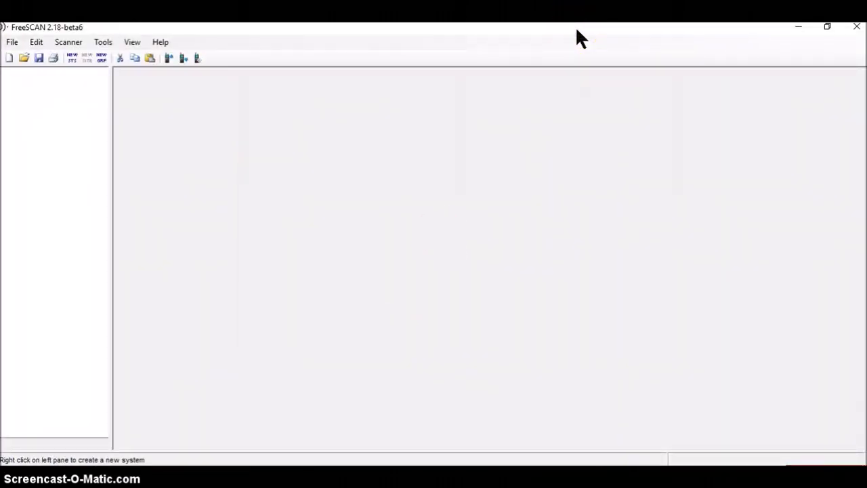
left_click(71, 43)
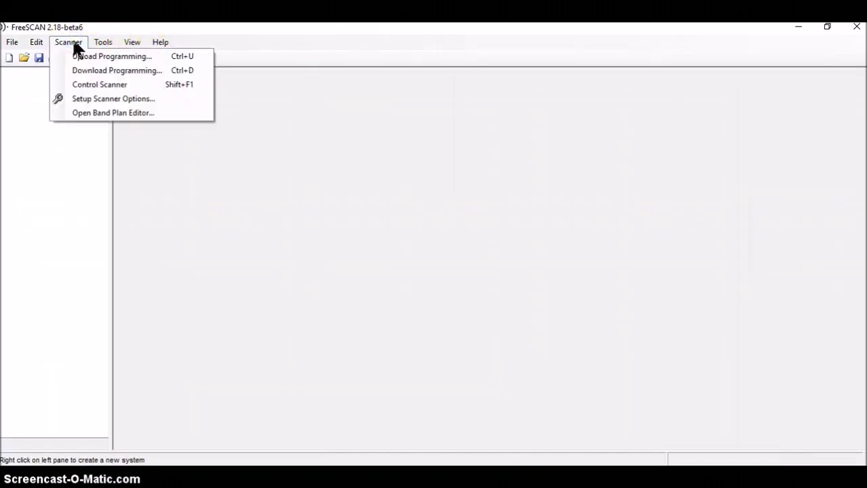
left_click(106, 98)
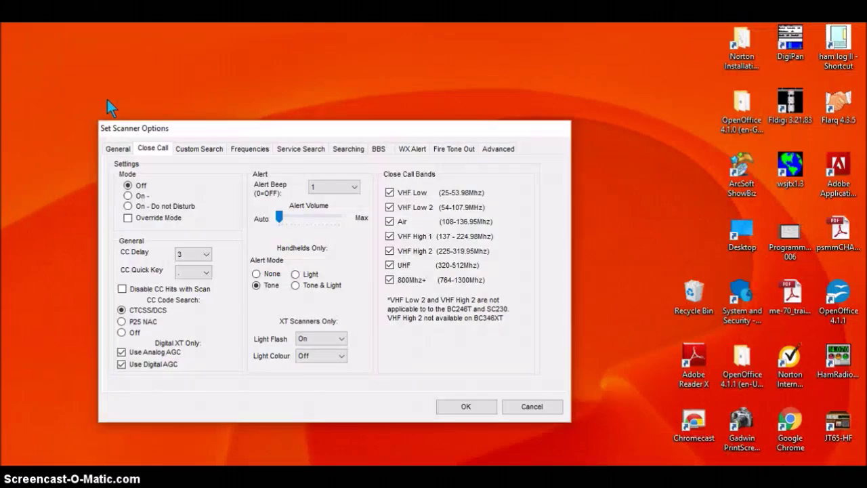
left_click(112, 148)
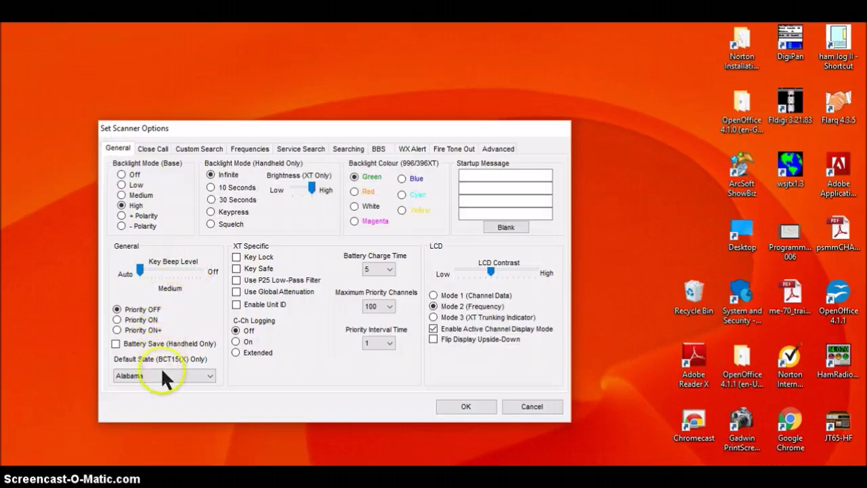
left_click(140, 376)
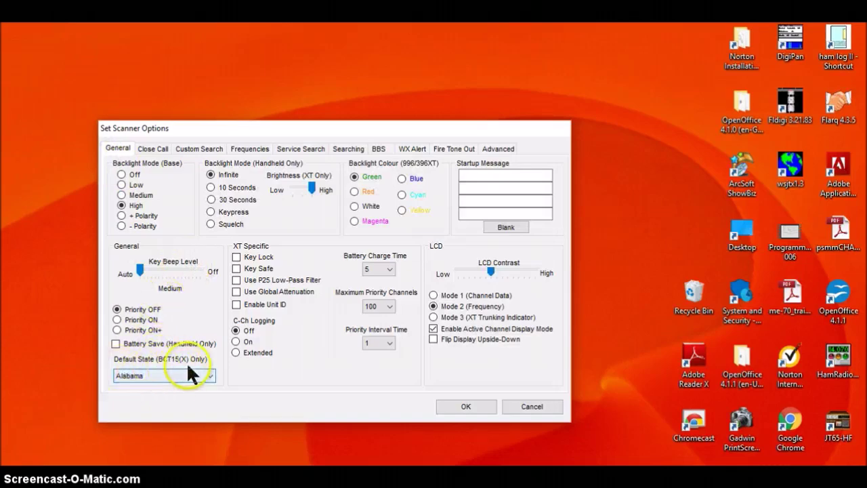
left_click(210, 377)
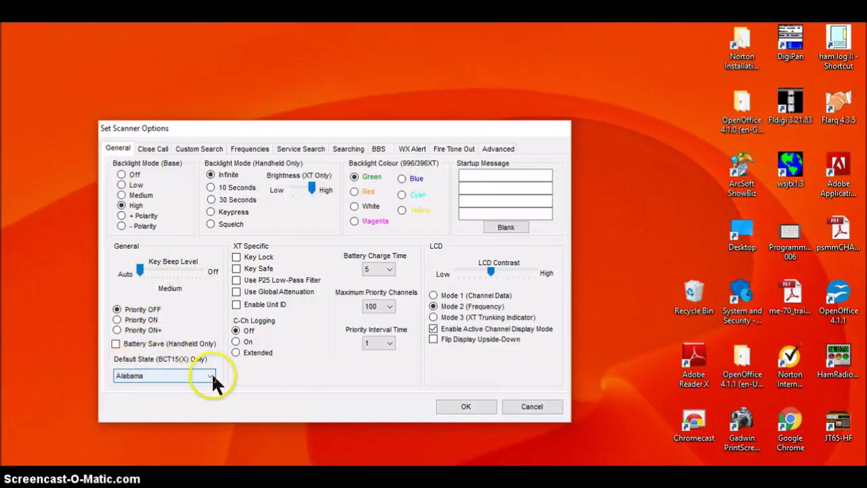
left_click(211, 376)
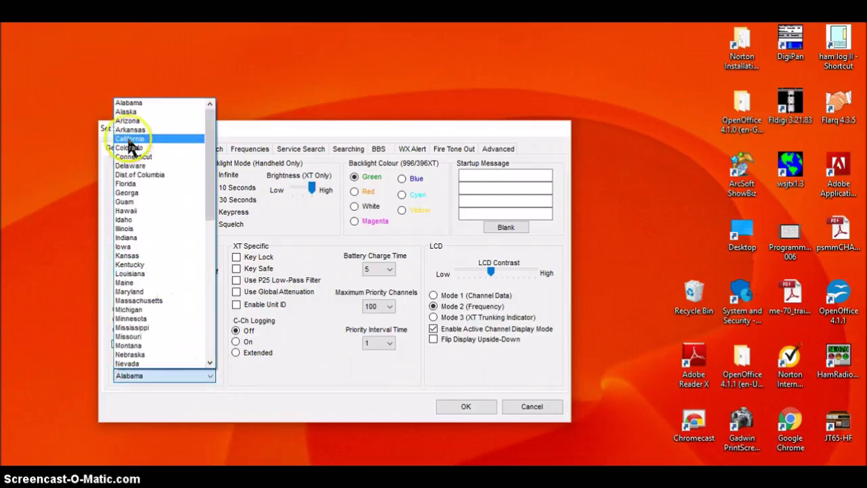
left_click(131, 139)
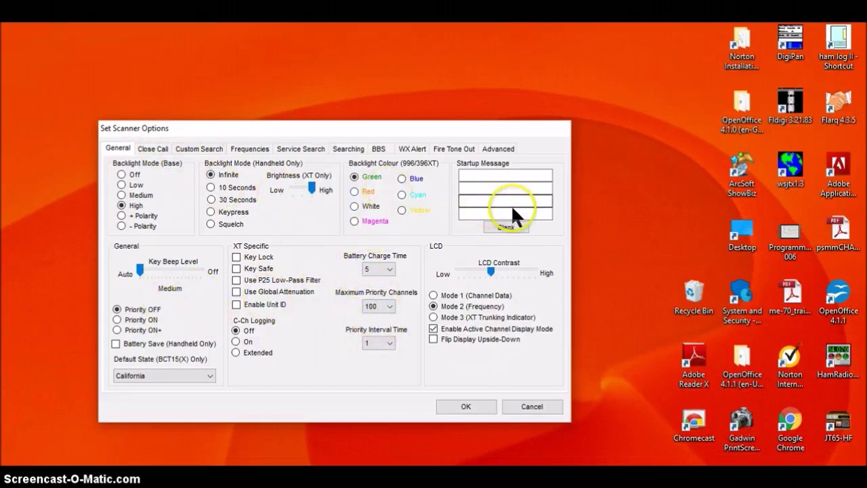
left_click(468, 407)
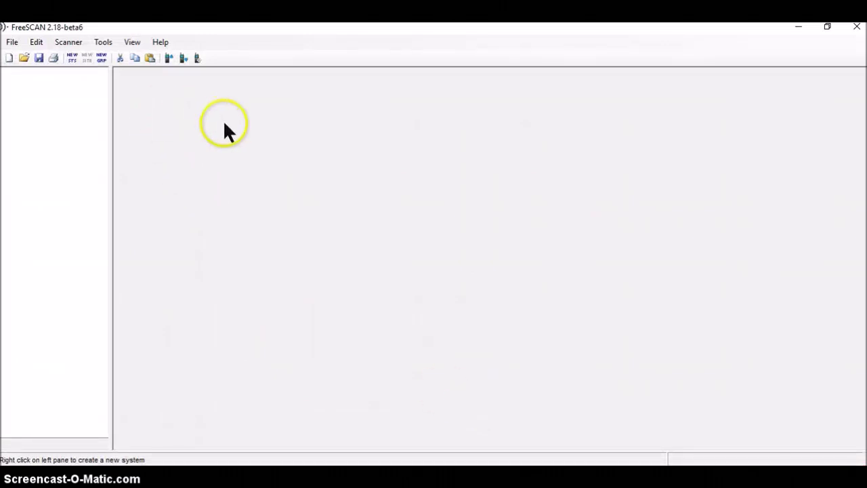
Step: Create a new conventional system named District 1 and open its group
left_click(71, 58)
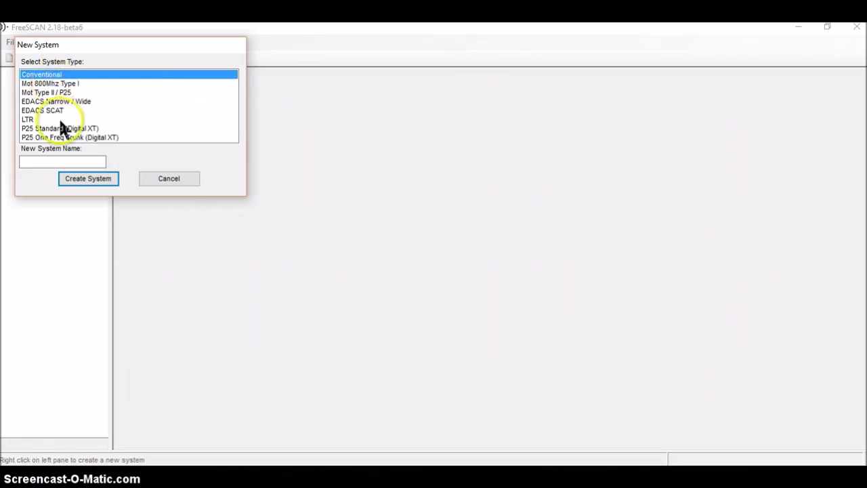
left_click(44, 162)
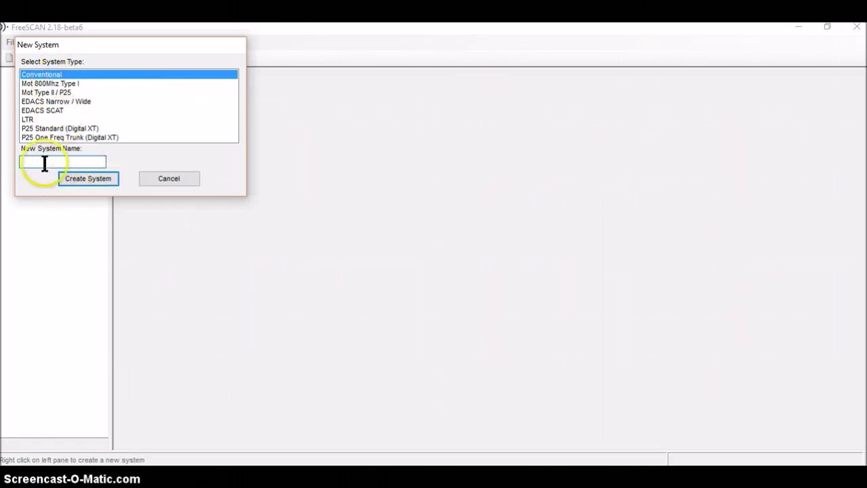
type("District 1")
left_click(85, 179)
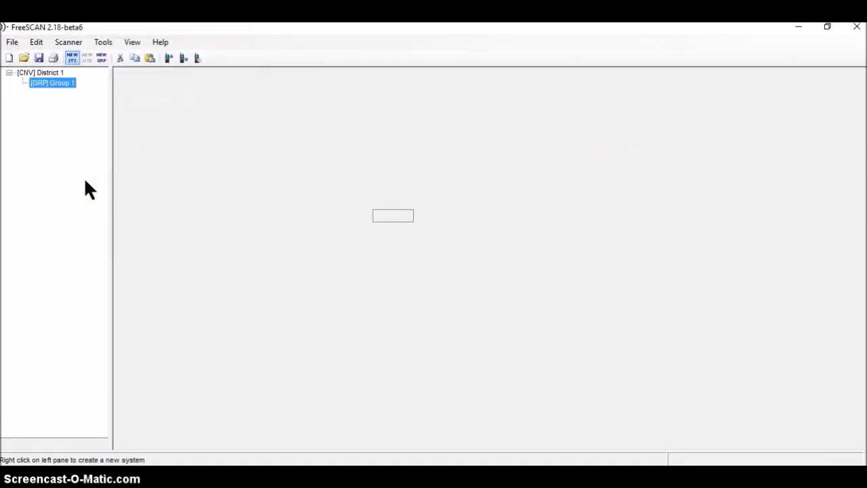
left_click(72, 85)
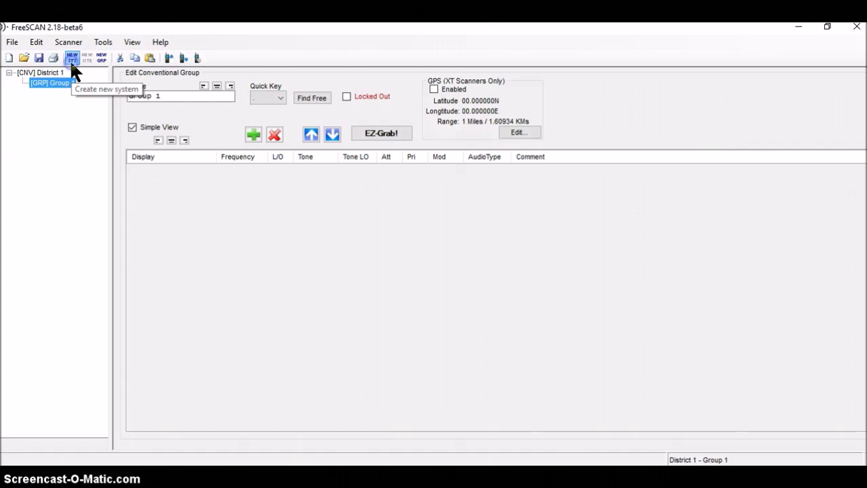
Step: Create a second conventional system named District 2
left_click(71, 59)
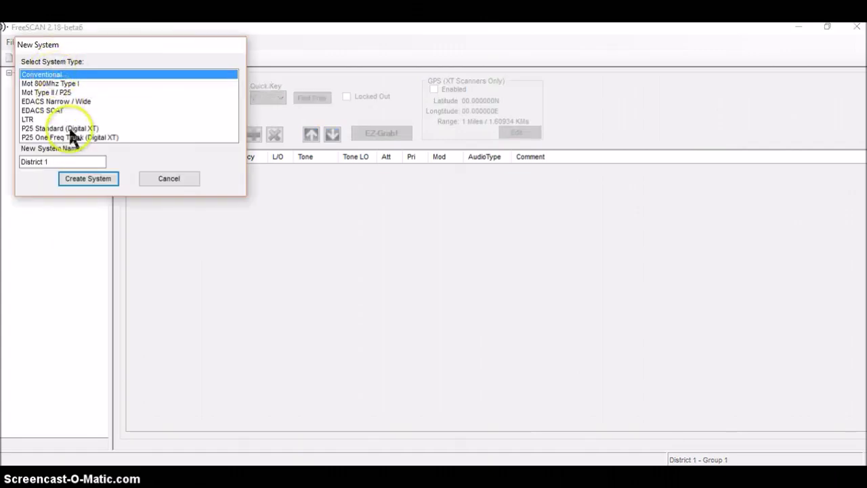
left_click(53, 162)
key("BackSpace")
type("2")
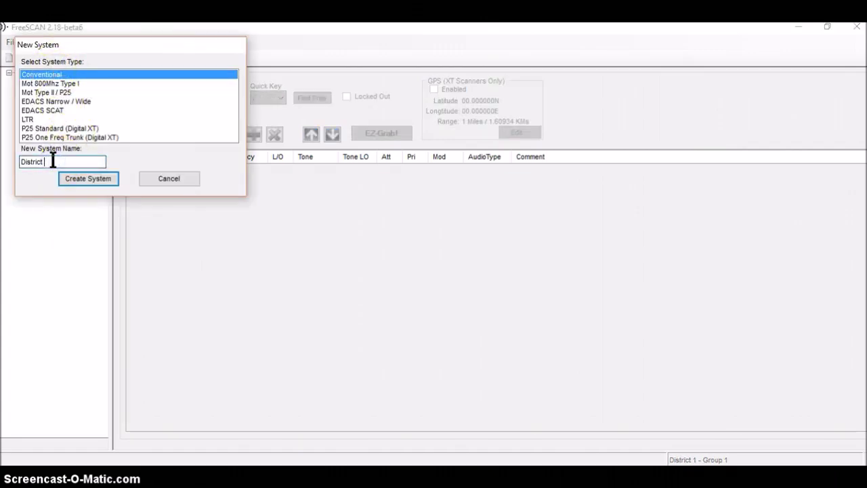
left_click(88, 180)
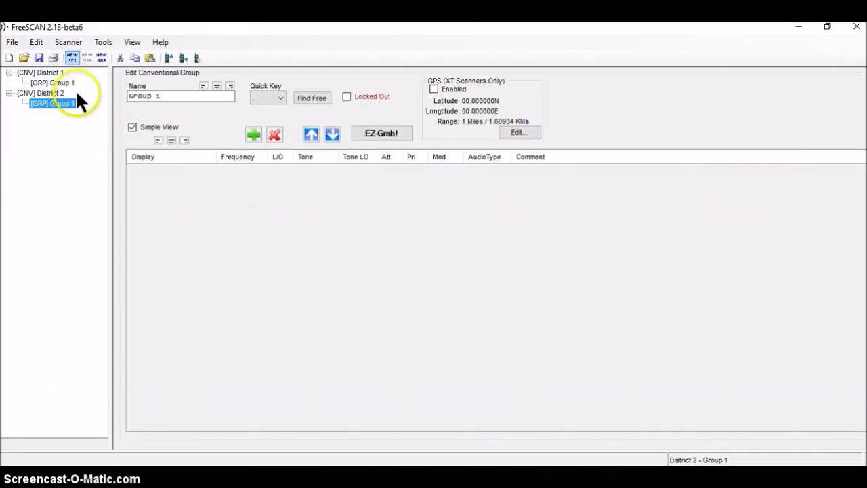
Step: Create a third conventional system named District 3
left_click(71, 57)
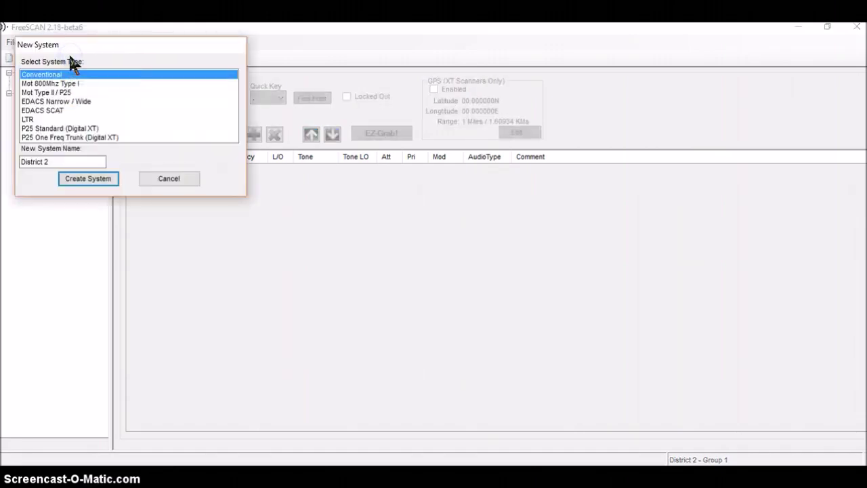
left_click(57, 161)
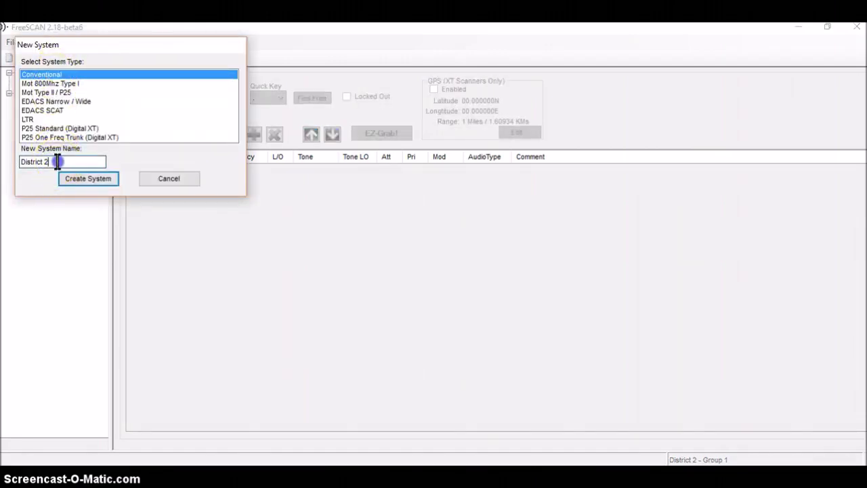
key("BackSpace")
type("3")
left_click(78, 173)
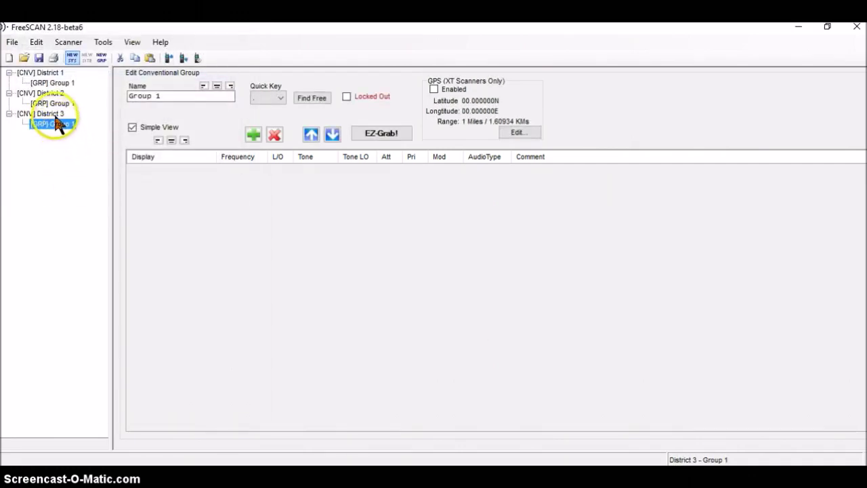
Step: Add a second group to the District 3 system
left_click(51, 114)
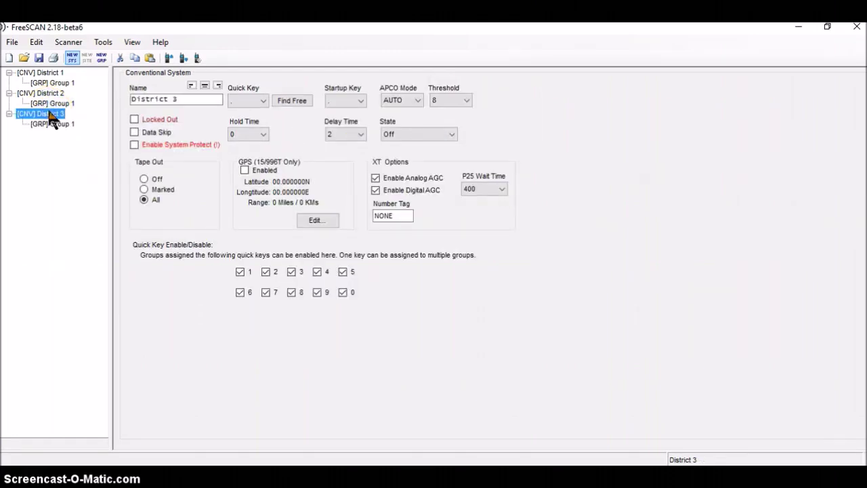
left_click(111, 154)
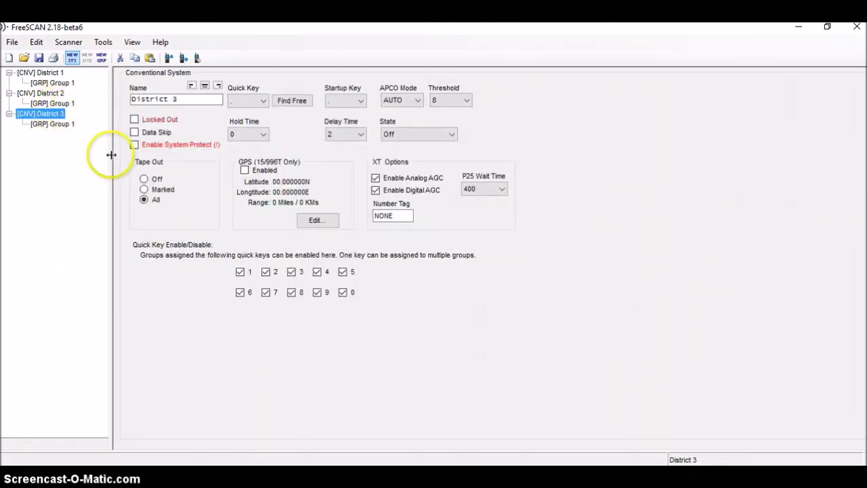
left_click(101, 58)
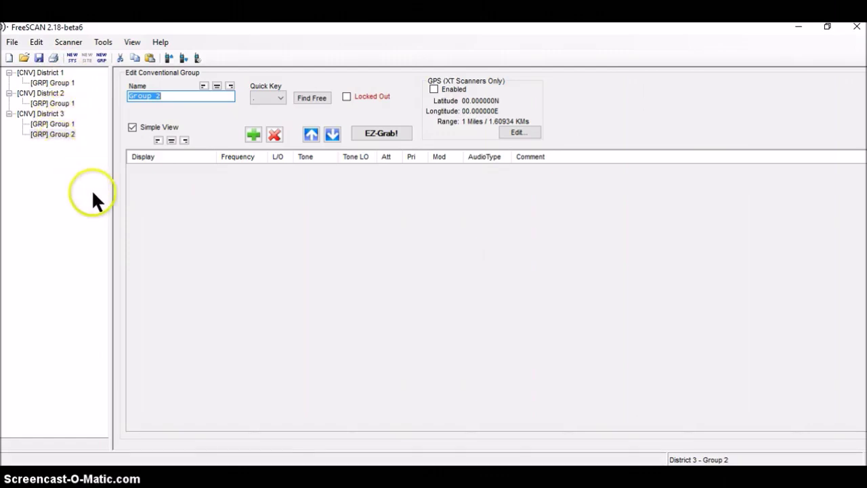
Step: Assign quick key 1 to the District 1 system and set its state to California
left_click(55, 73)
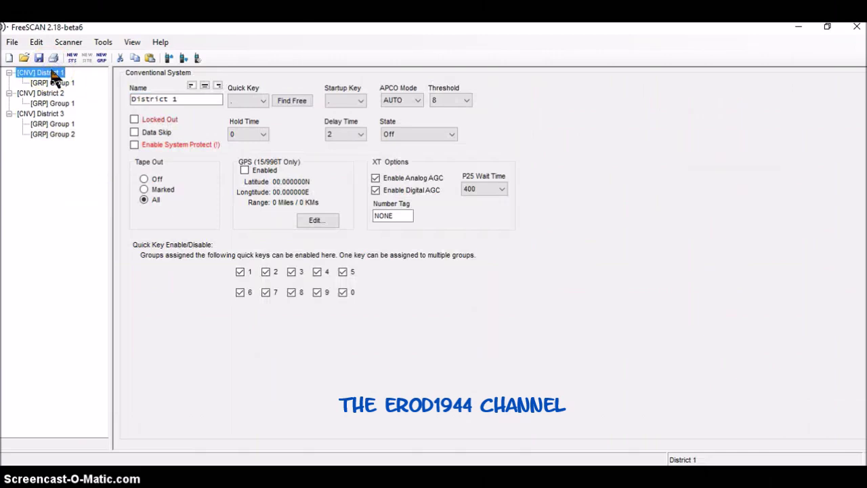
left_click(173, 99)
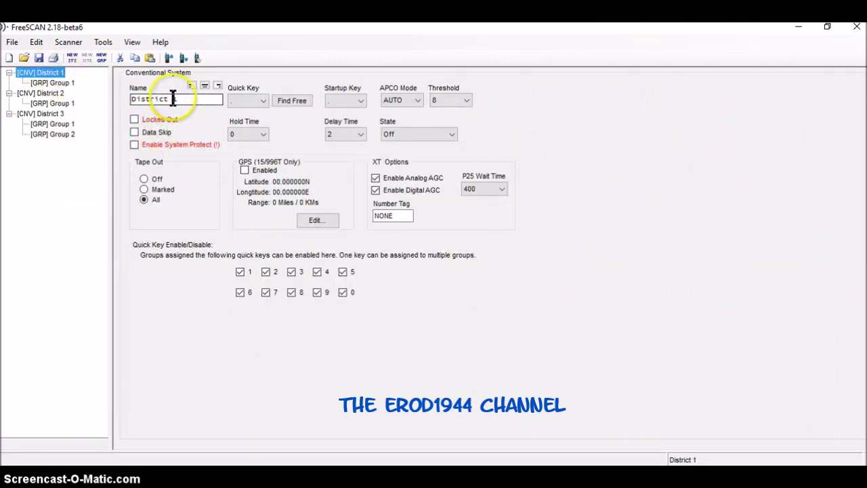
left_click(263, 100)
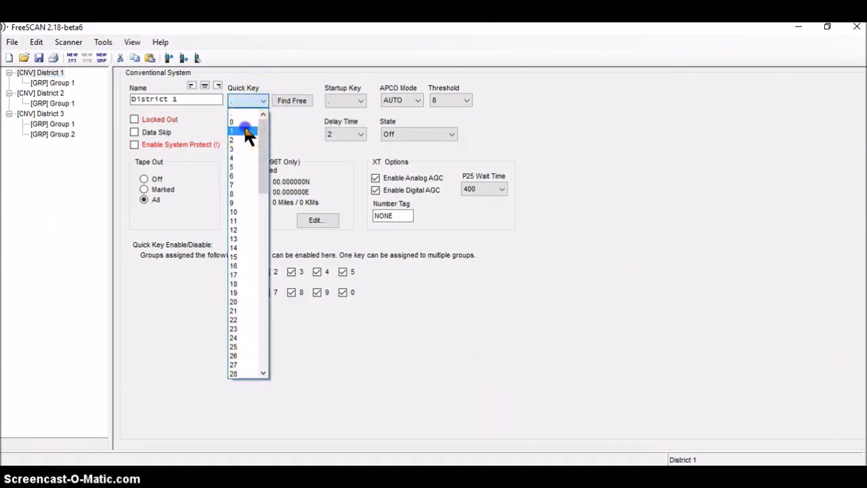
left_click(245, 130)
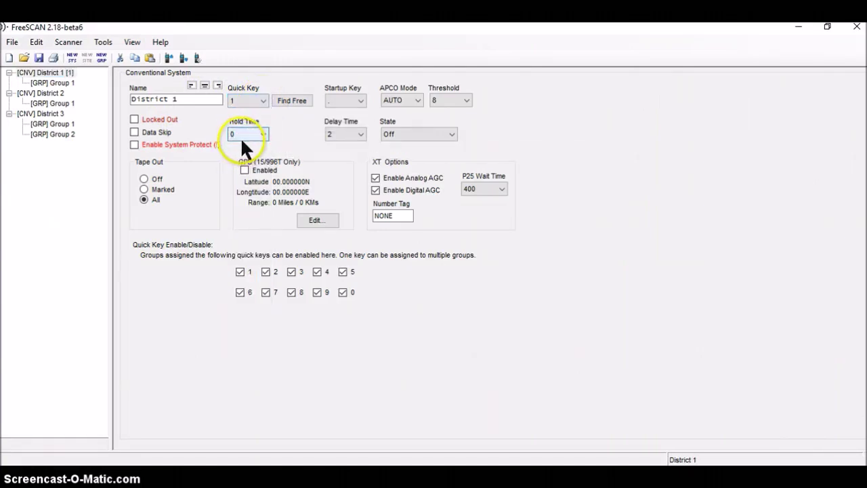
left_click(452, 134)
key("c")
key("Return")
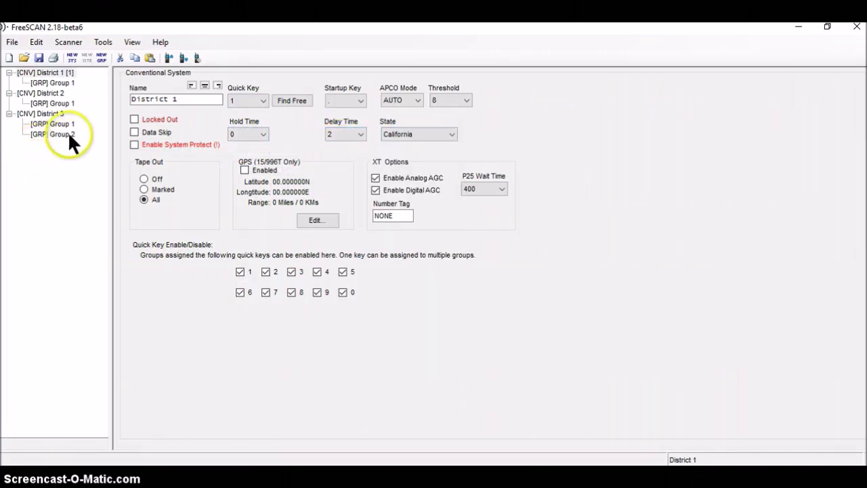
Step: Assign quick key 1 to Group 1 of the District 1 system
left_click(59, 83)
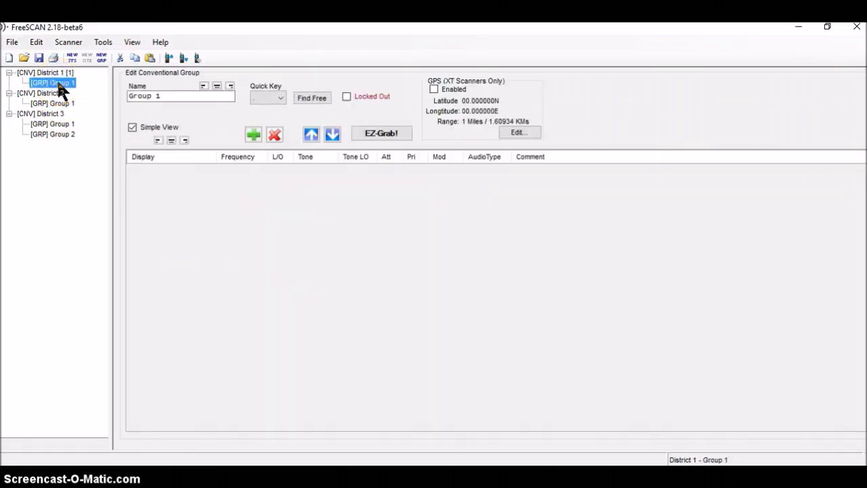
left_click(278, 98)
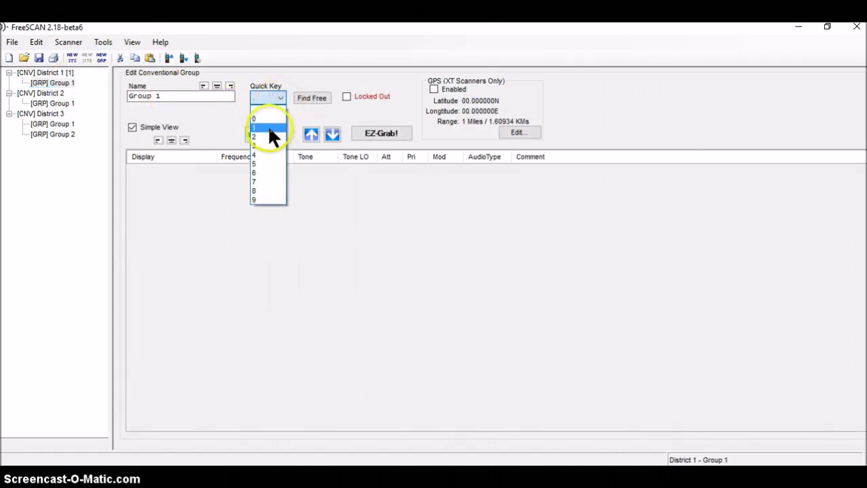
left_click(271, 128)
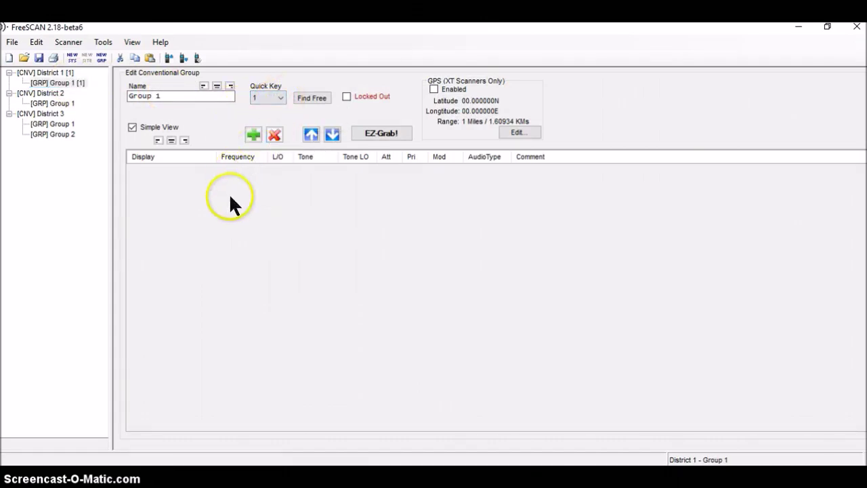
Step: Add two channel rows to District 1's Group 1 and fill the first with display name Arron HS and frequency 151.8650
left_click(254, 135)
left_click(255, 135)
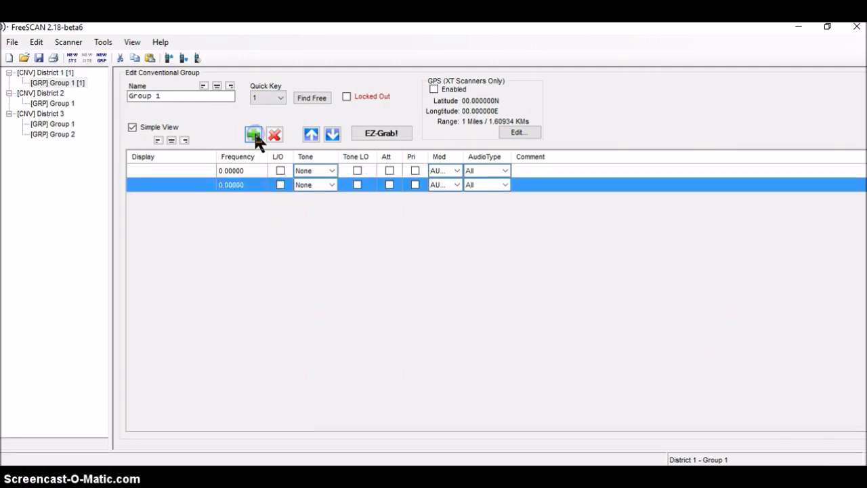
left_click(149, 173)
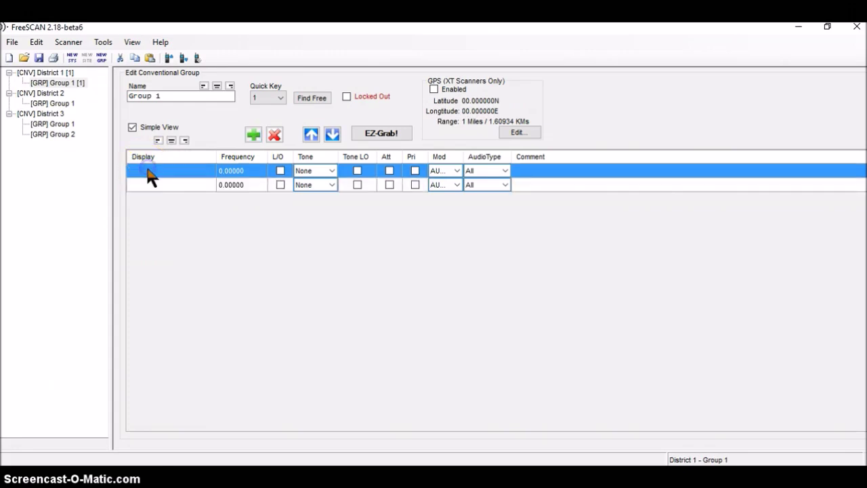
left_click(149, 173)
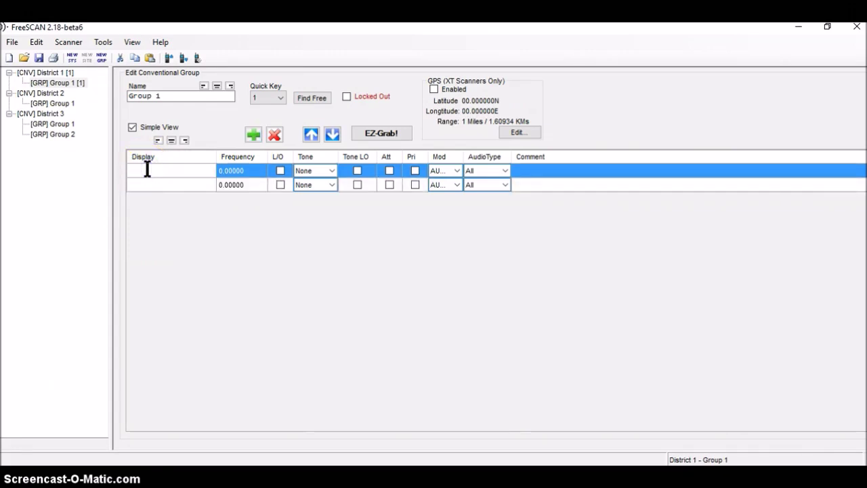
type("Arron HS")
left_click(225, 170)
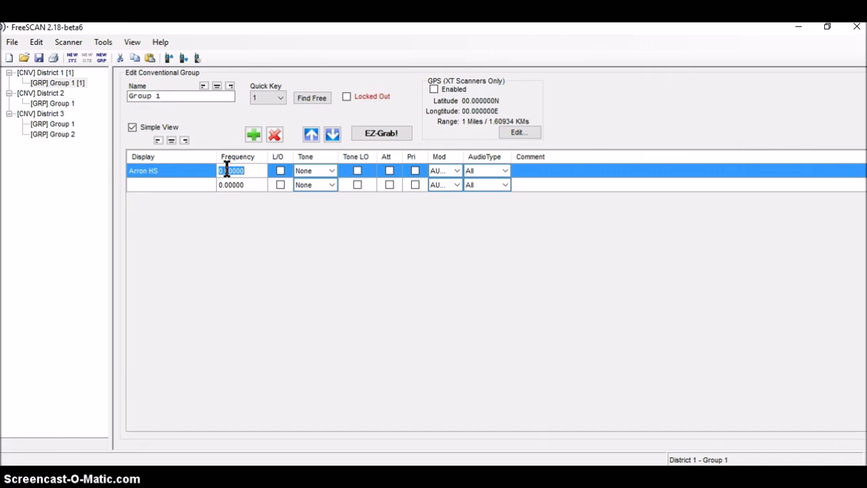
type("151.8650")
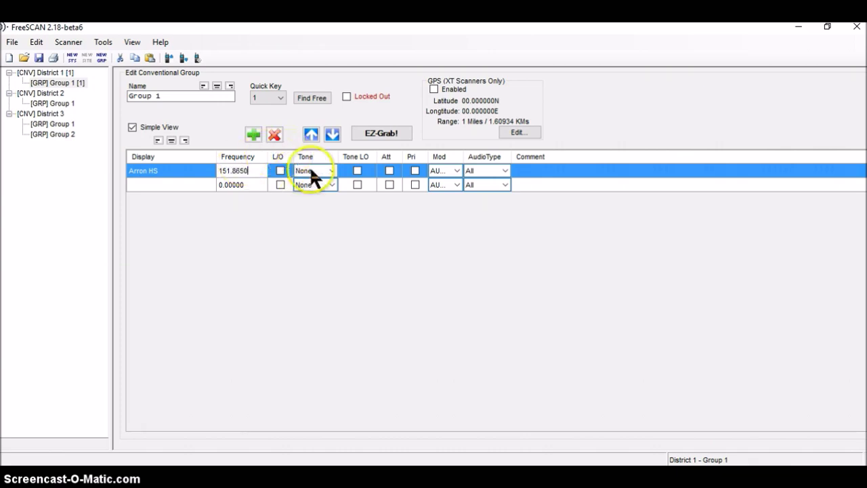
Step: Set the Arron HS channel's tone to DCS 054 and its modulation to NFM
left_click(332, 170)
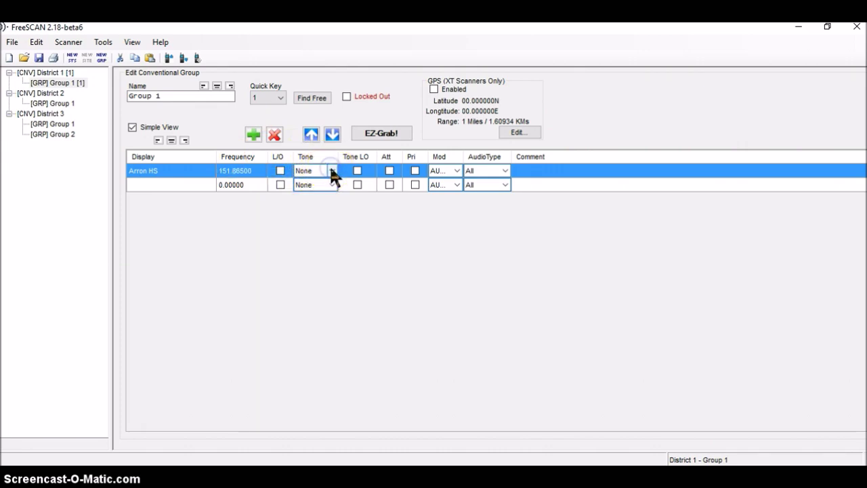
left_click(331, 170)
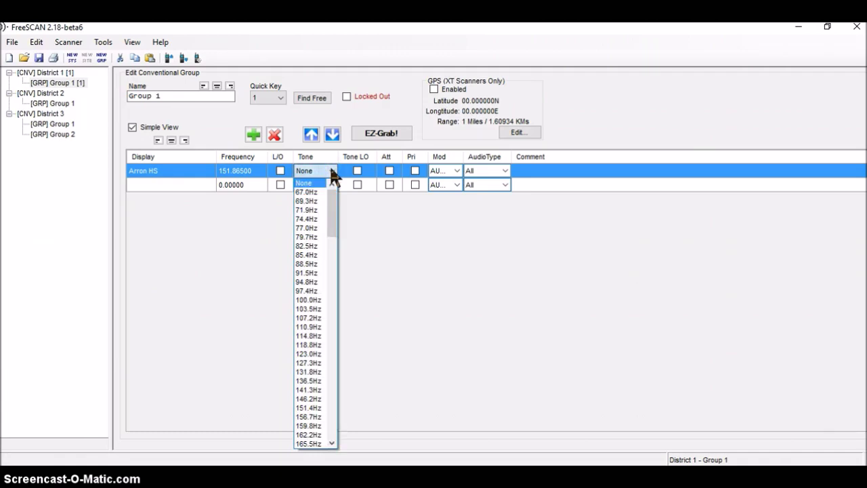
left_click_drag(332, 211, 328, 288)
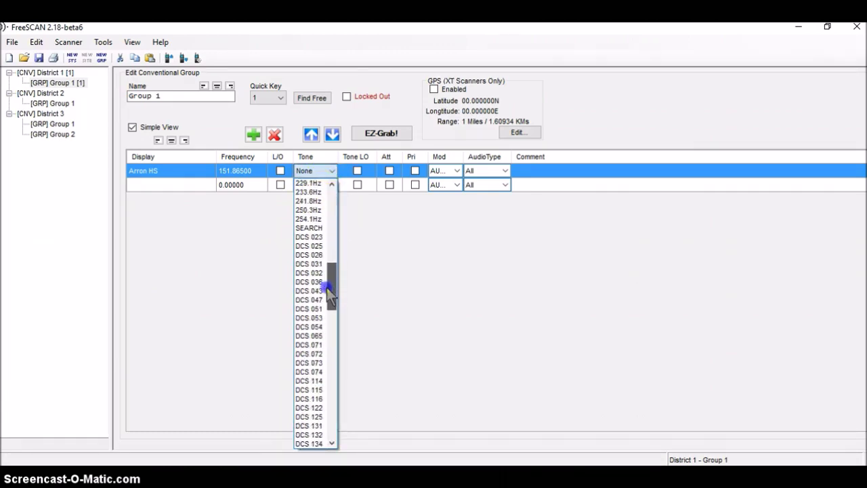
left_click(306, 326)
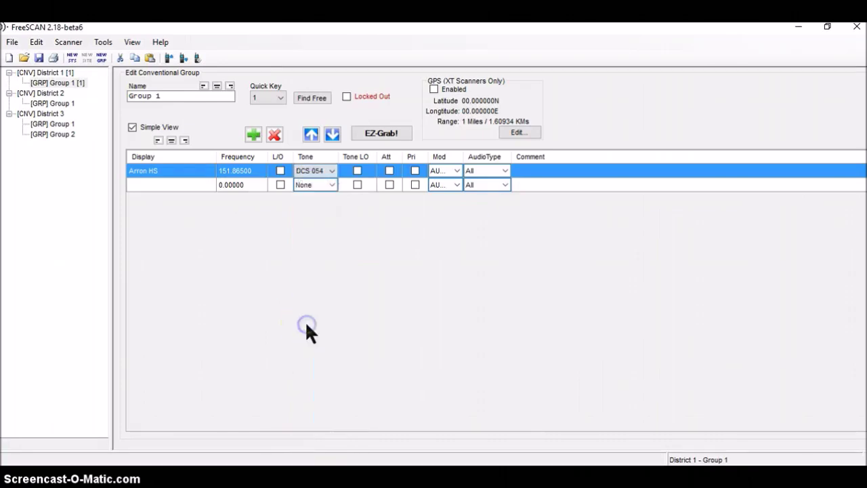
left_click(457, 170)
left_click(457, 170)
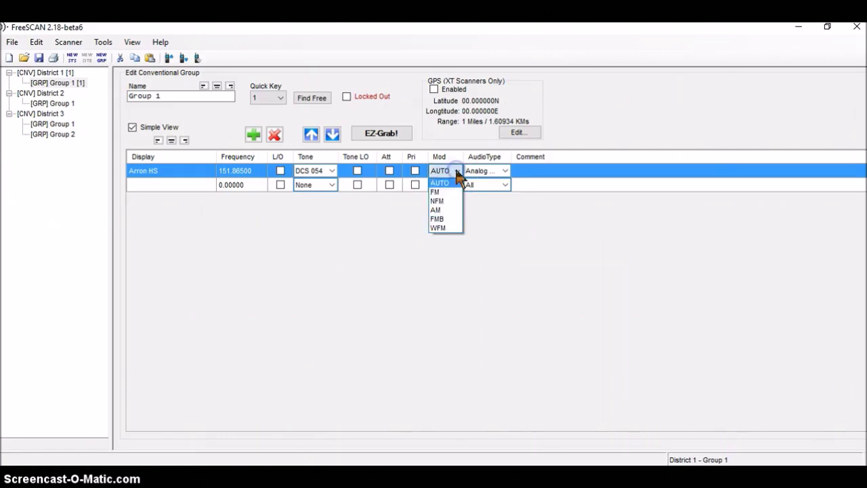
left_click(440, 200)
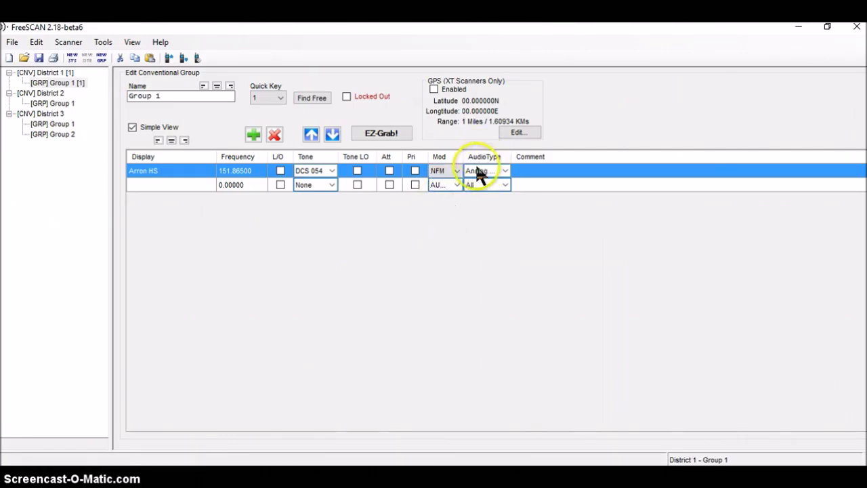
Step: Fill the second channel row of District 1's Group 1 with display name Benita HS and frequency 151.9700
left_click(169, 185)
left_click(169, 184)
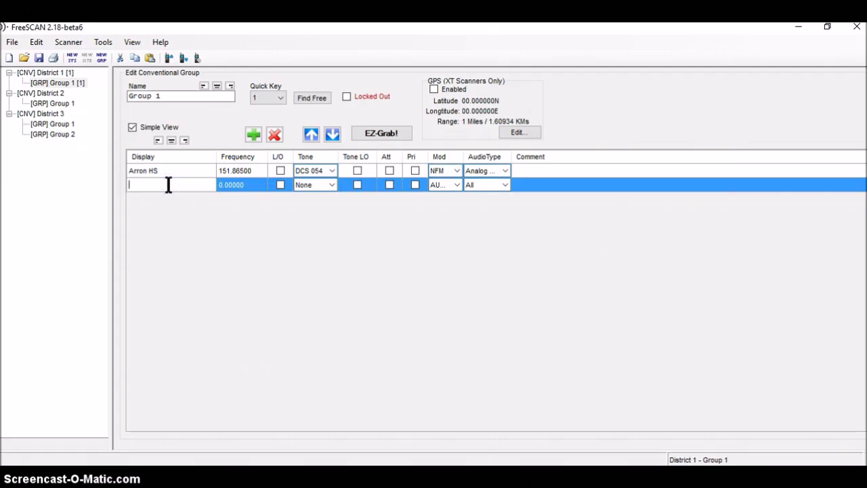
type("Benita HS")
left_click(242, 185)
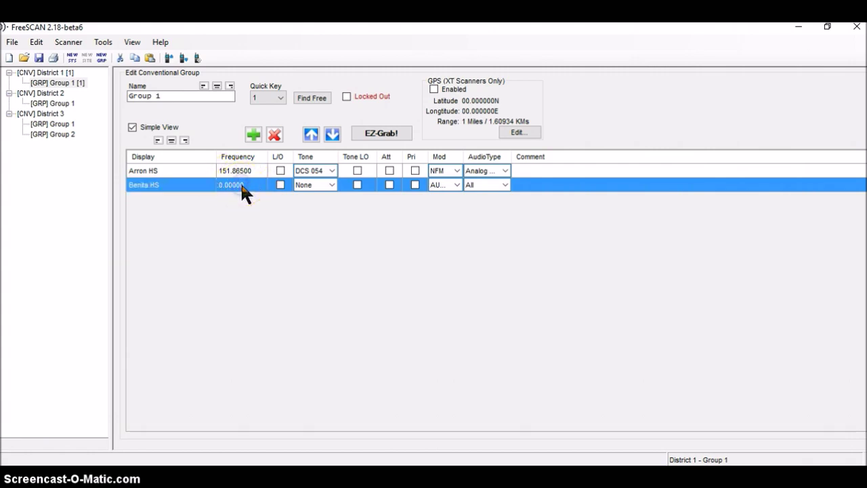
left_click(242, 185)
type("151.9700")
Step: Set the Benita HS channel's tone to 94.8Hz and its modulation to NFM
left_click(332, 185)
left_click(332, 184)
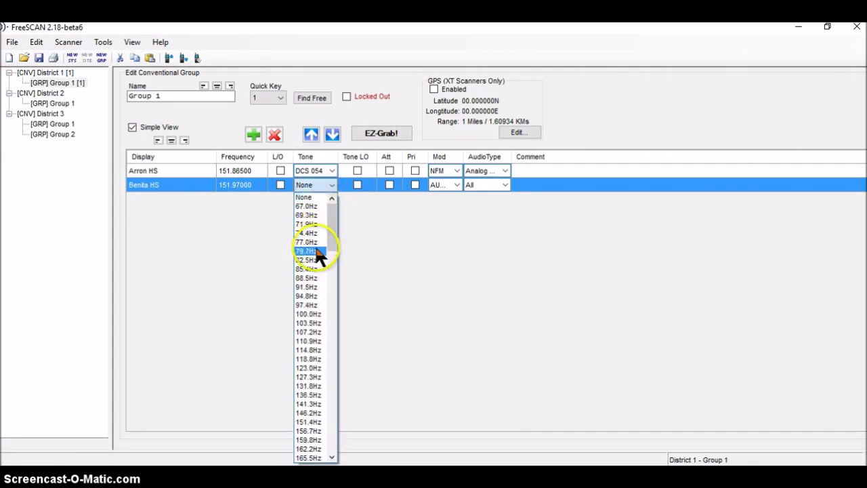
left_click(309, 296)
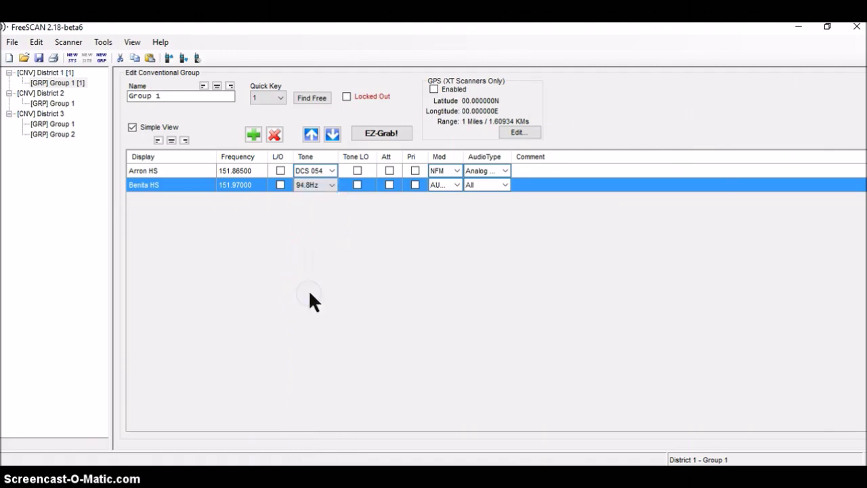
left_click(459, 184)
left_click(444, 212)
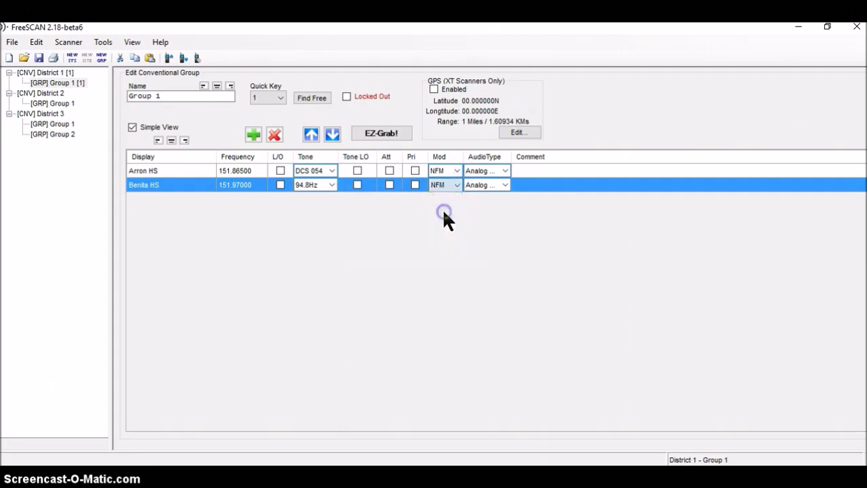
left_click(553, 172)
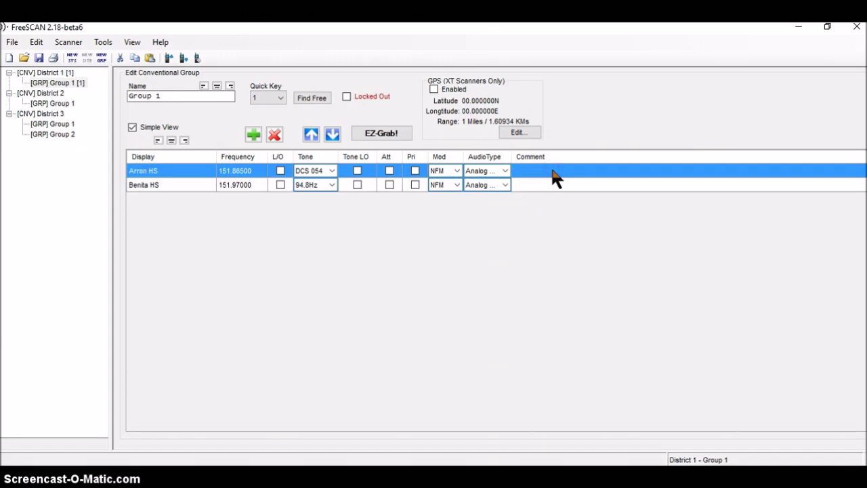
Step: Assign quick key 2 to the District 2 system
left_click(49, 94)
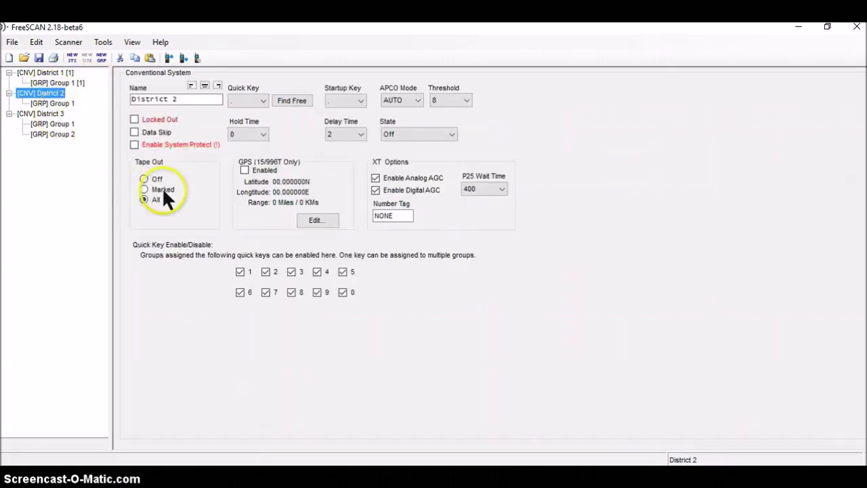
left_click(263, 99)
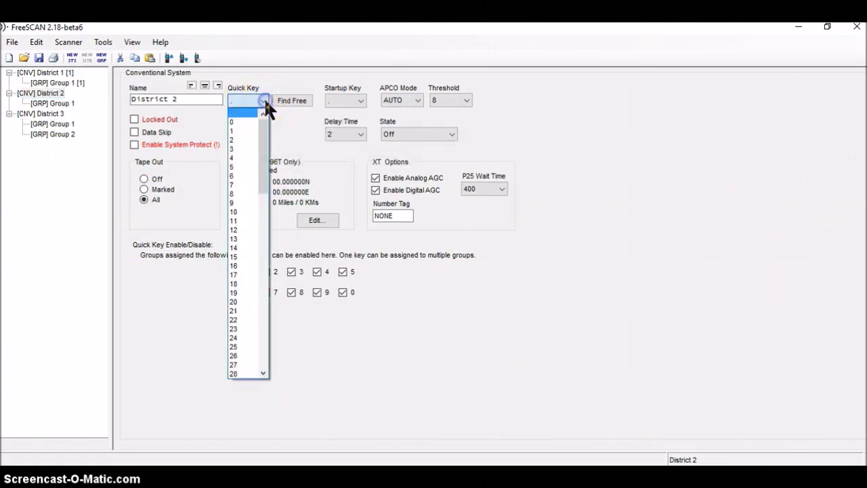
left_click(232, 139)
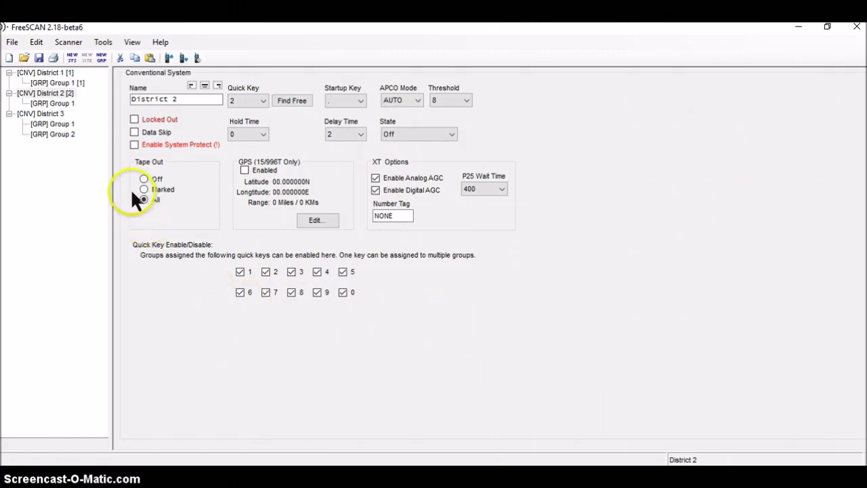
Step: Assign quick key 1 to Group 1 of the District 2 system
left_click(53, 103)
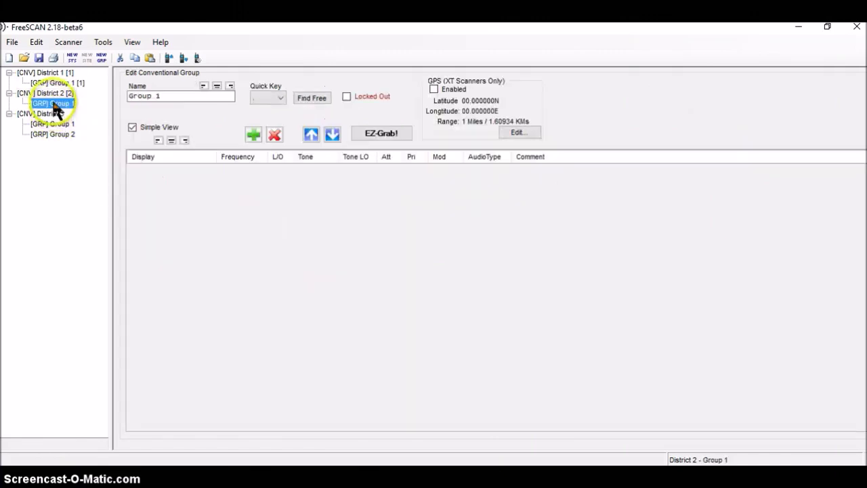
left_click(265, 96)
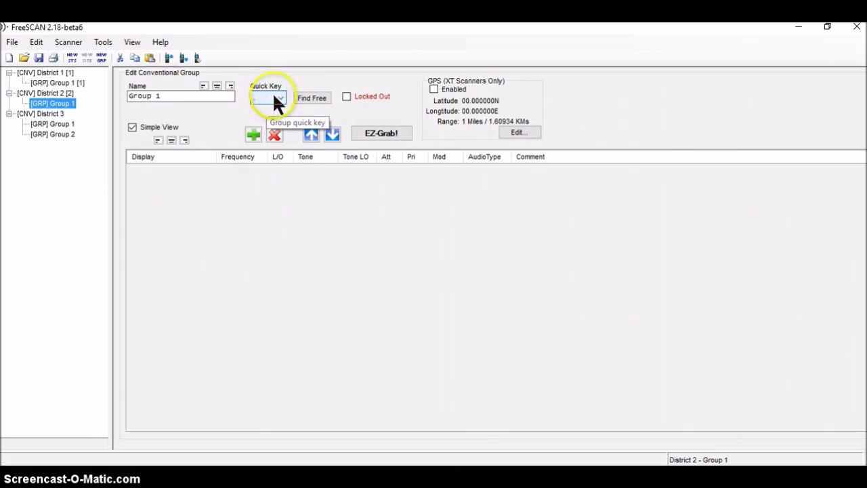
left_click(271, 96)
left_click(266, 128)
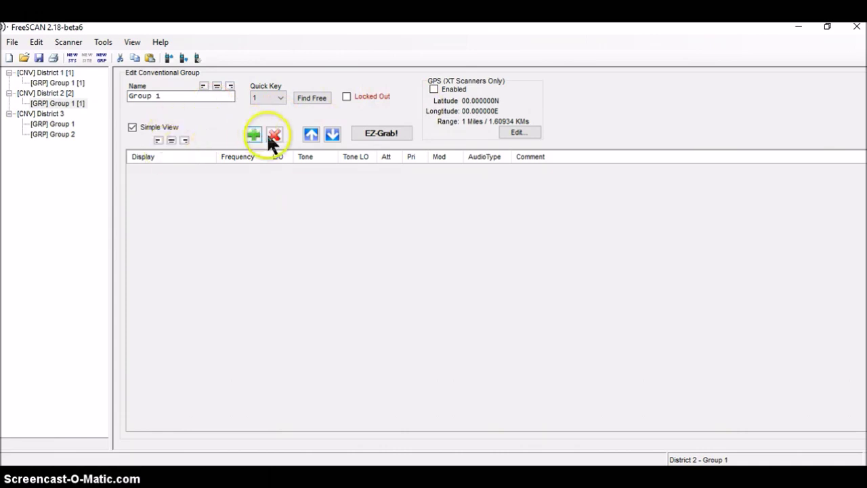
Step: Add two channel rows to District 2's Group 1 and fill the first with display name Charles HS and frequency 152.3900
left_click(253, 133)
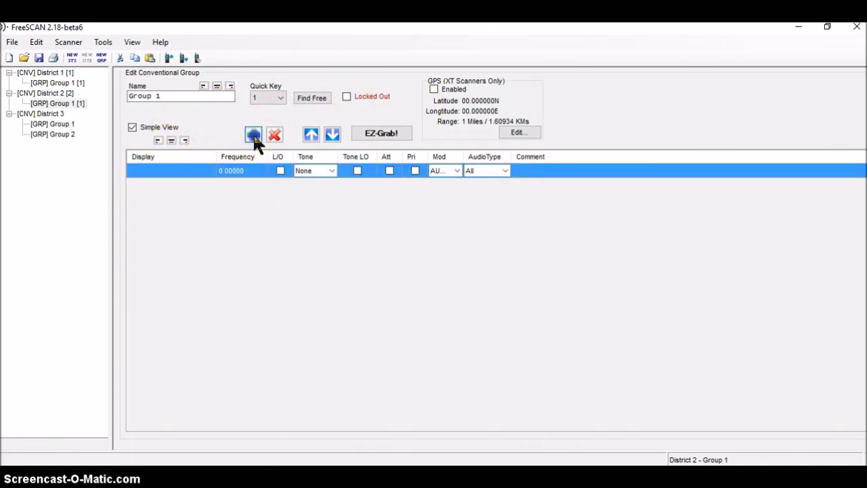
left_click(253, 133)
left_click(187, 170)
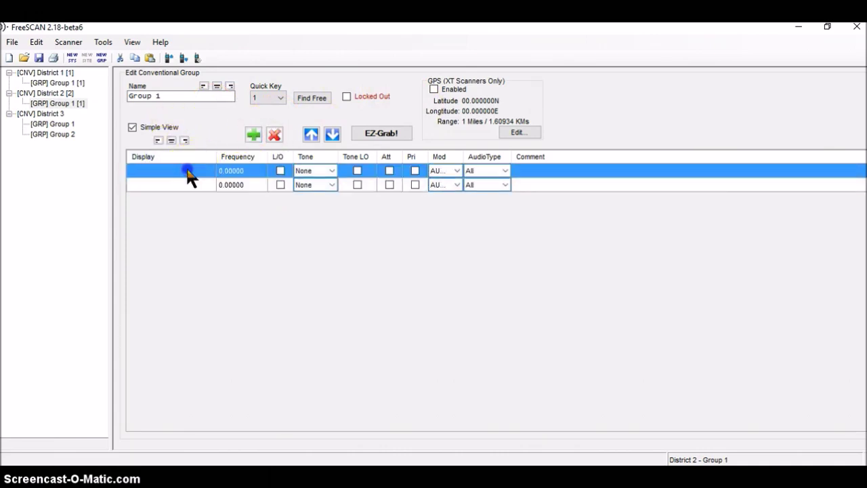
left_click(187, 170)
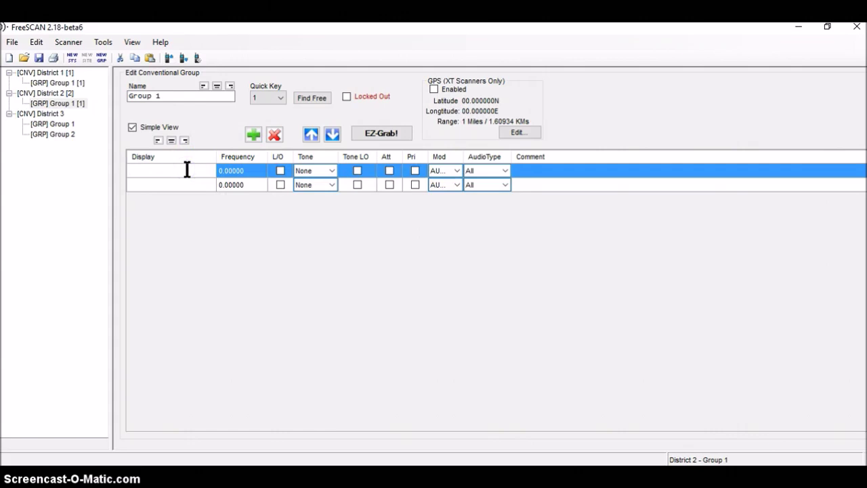
type("Charles HS")
left_click(251, 171)
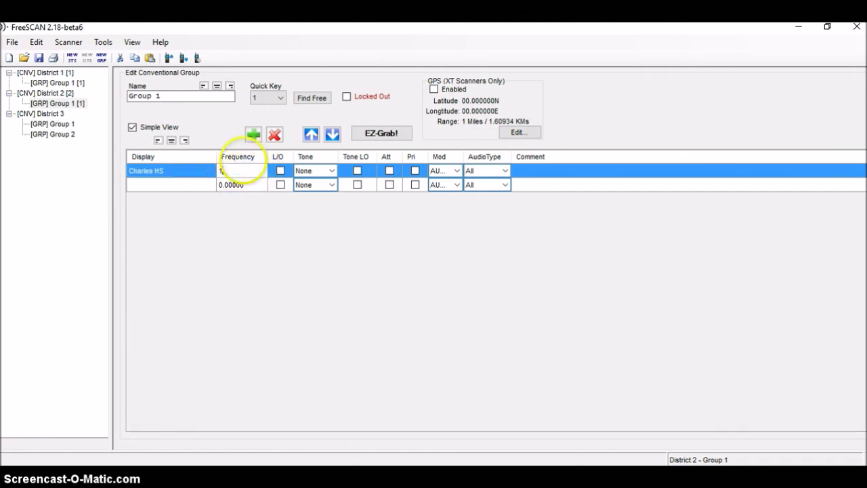
type("152.3980")
key("BackSpace")
type("00")
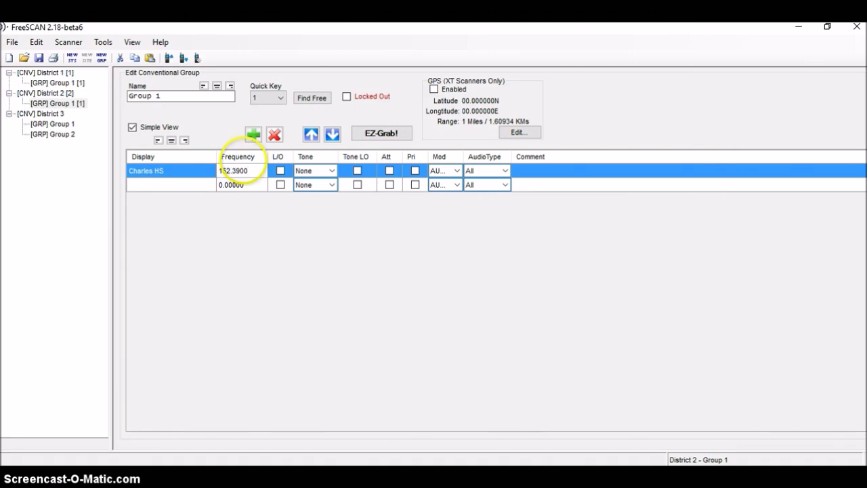
Step: Set the Charles HS channel's tone to 94.8Hz and its modulation to NFM
left_click(333, 170)
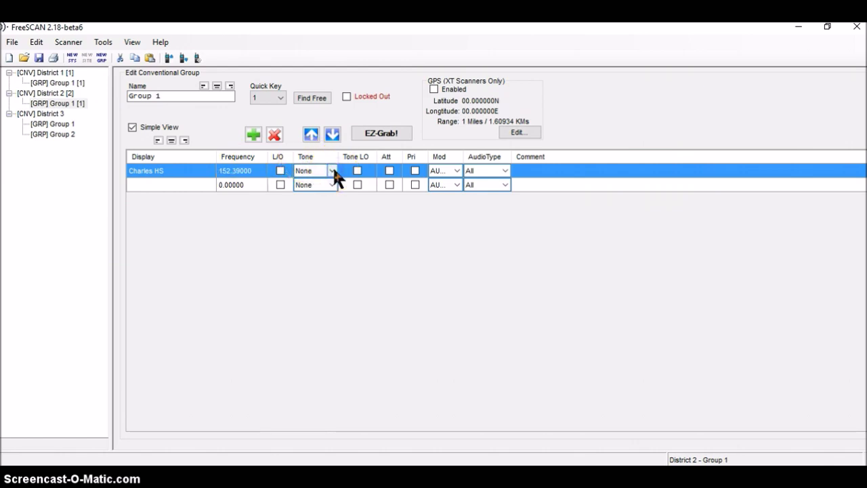
left_click(333, 170)
left_click(332, 170)
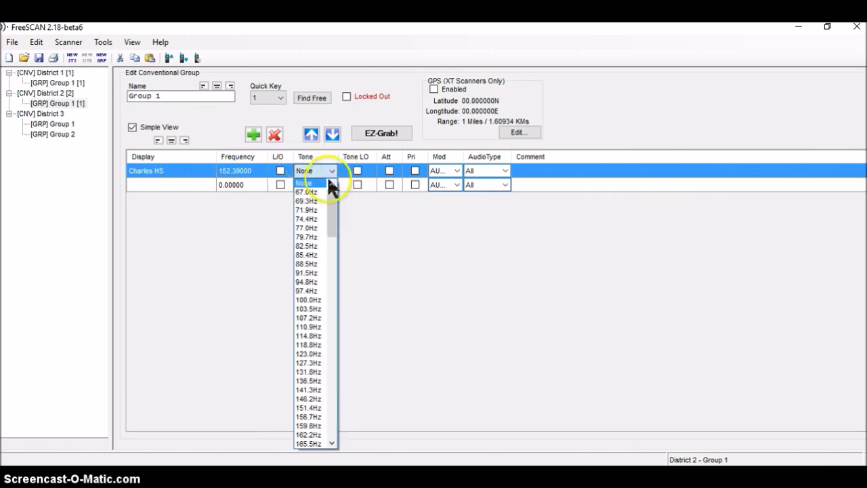
left_click(305, 282)
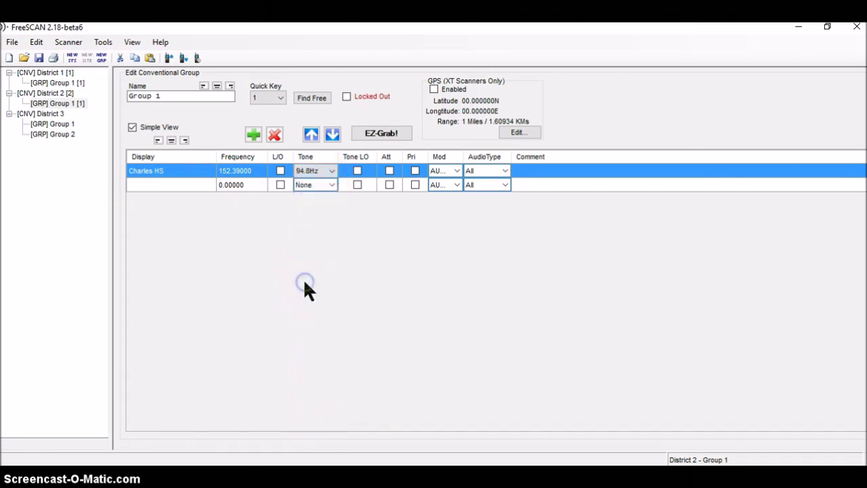
left_click(458, 172)
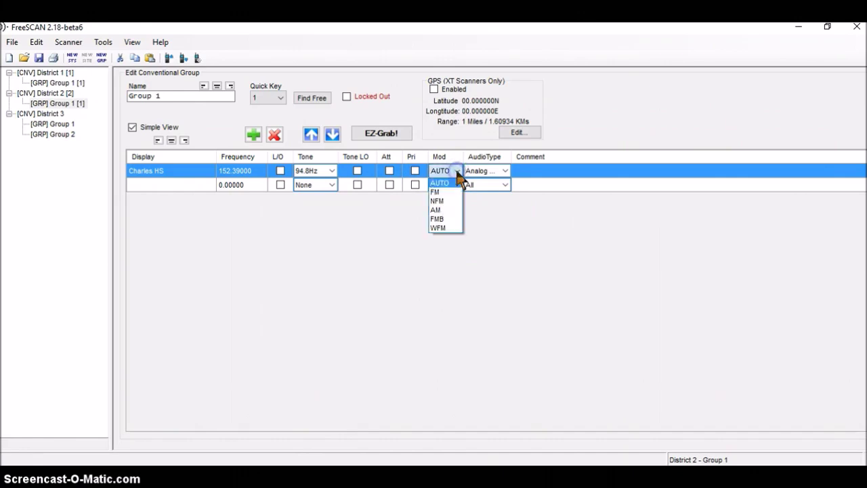
left_click(437, 198)
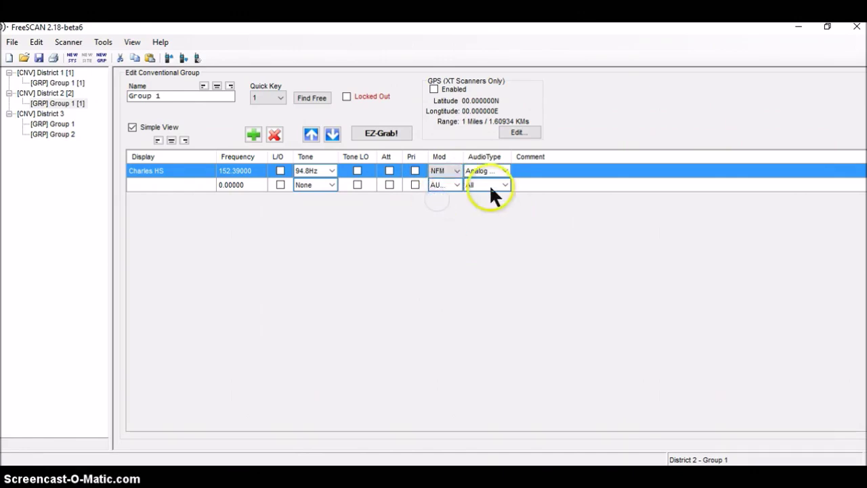
Step: Fill the second channel row of District 2's Group 1 with display name Dannika HS and frequency 152.3300
left_click(187, 186)
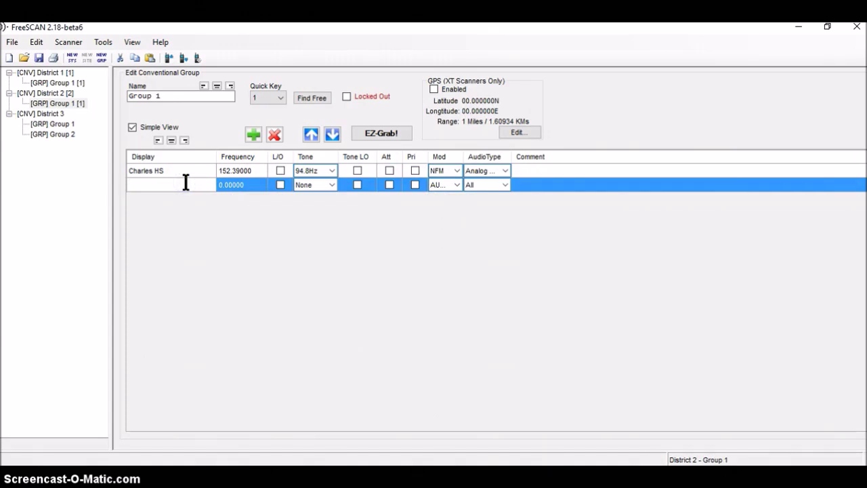
type("Dn")
type("annika HS")
left_click(238, 185)
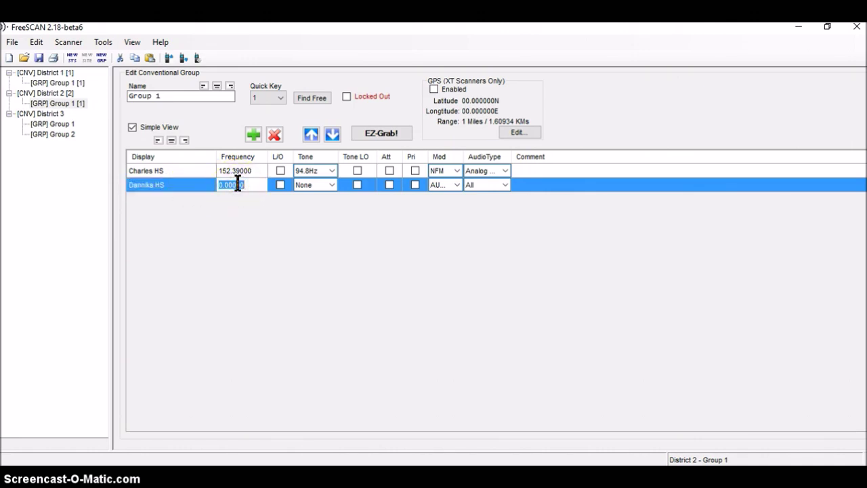
type("152.3300")
Step: Set the Dannika HS channel's tone to 94.8Hz and its modulation to NFM
left_click(331, 185)
left_click(331, 185)
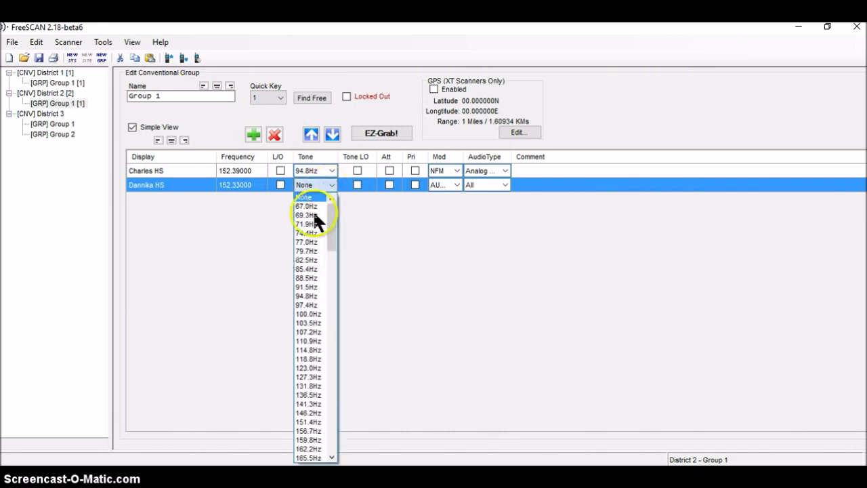
left_click(306, 296)
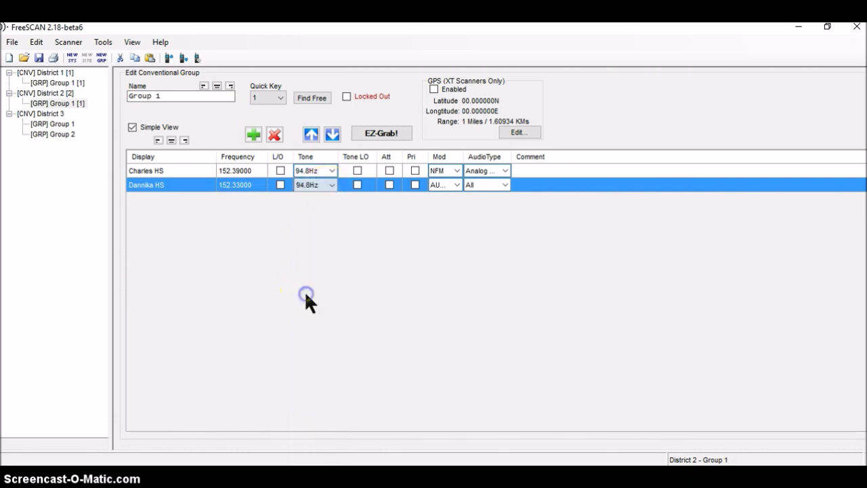
left_click(434, 189)
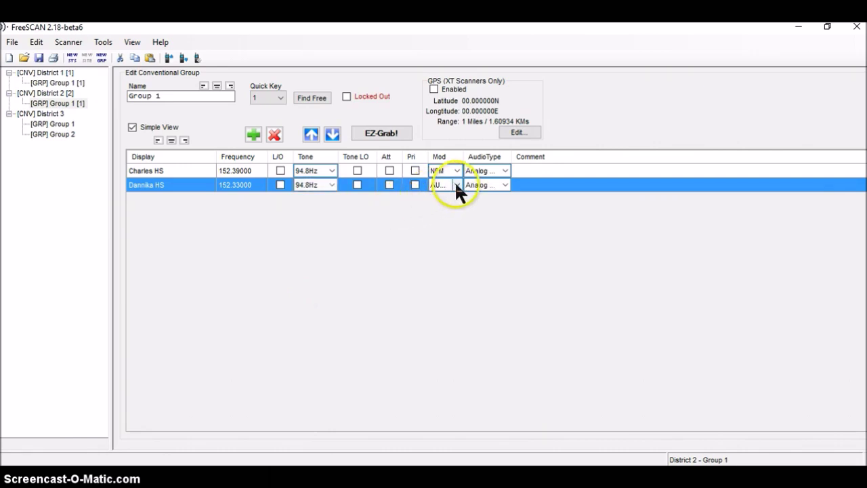
left_click(443, 215)
left_click(528, 172)
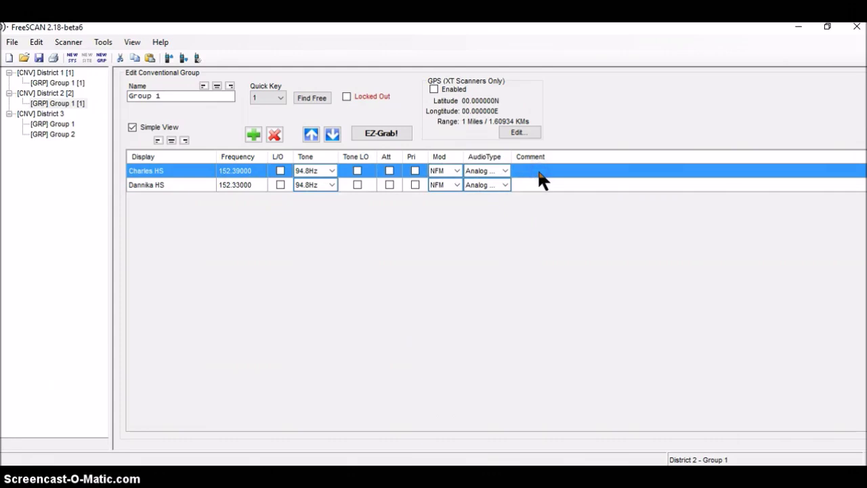
Step: Assign quick key 3 to the District 3 system
left_click(41, 113)
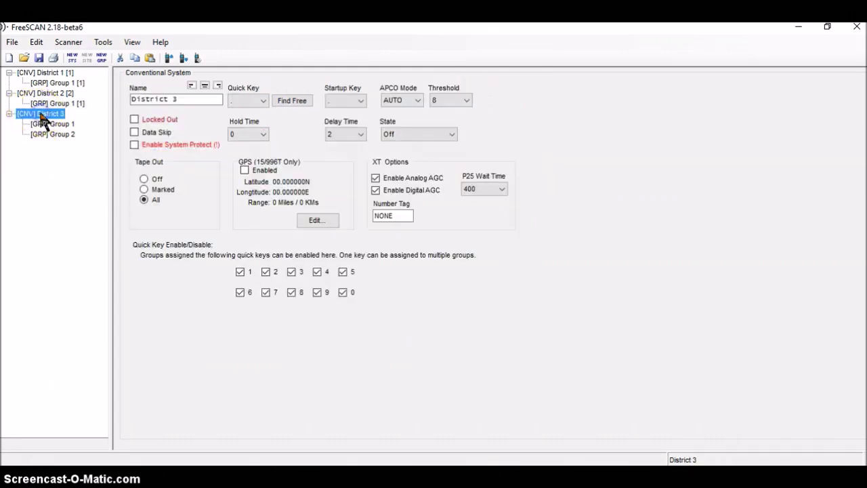
left_click(262, 103)
left_click(237, 149)
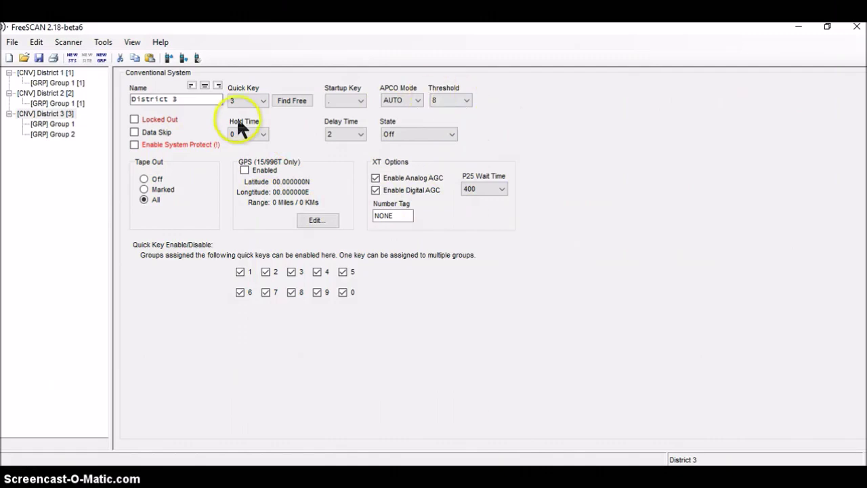
Step: Assign quick key 1 to District 3's Group 1
left_click(64, 125)
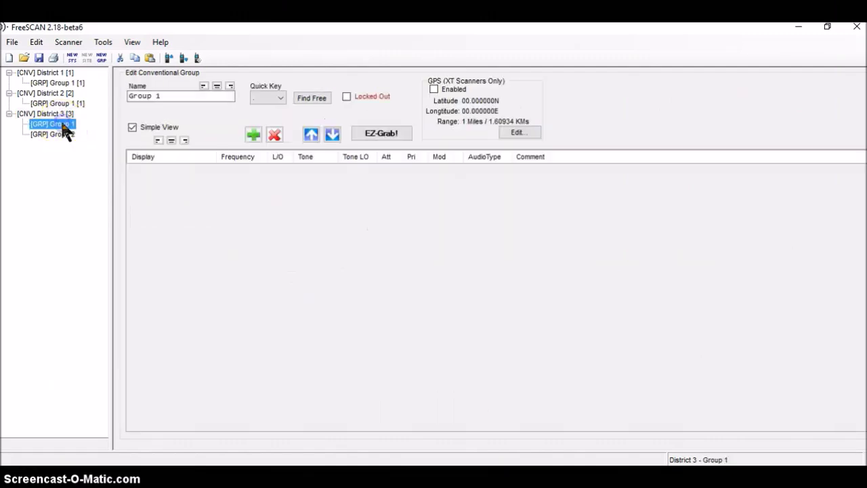
left_click(170, 96)
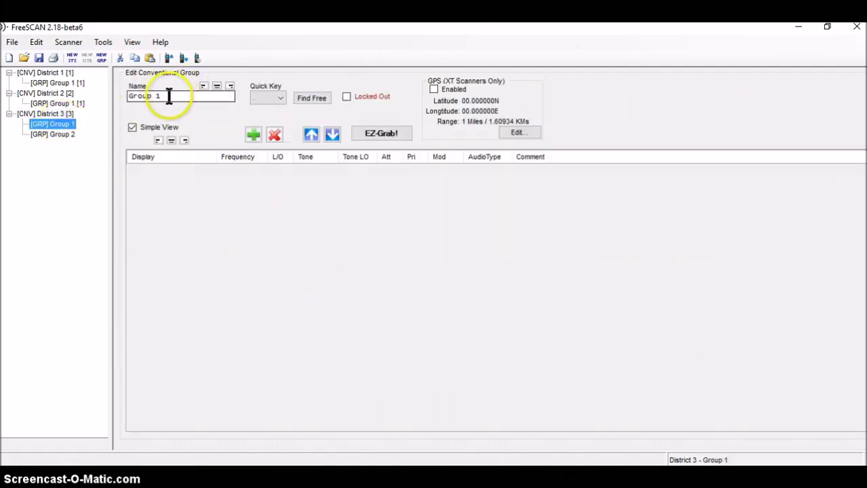
left_click(169, 96)
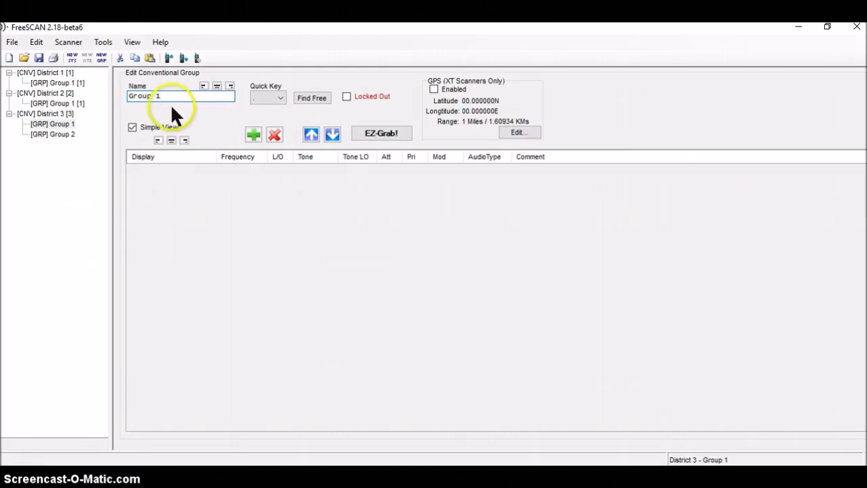
left_click(280, 98)
left_click(263, 122)
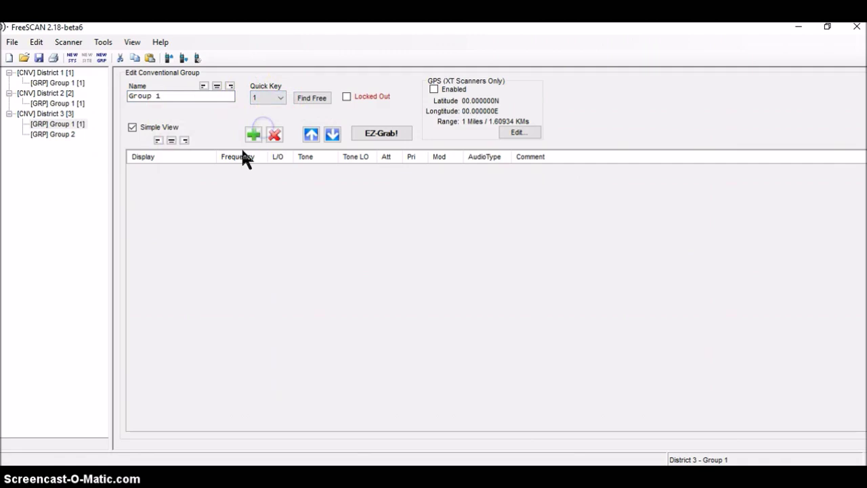
Step: Add two channel rows to District 3's Group 1 and fill the first with display name Eddie HS and frequency 152.465
left_click(253, 134)
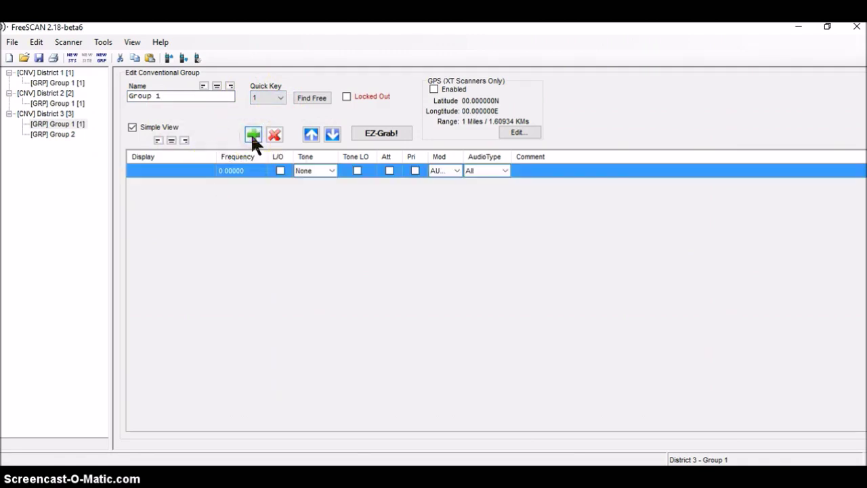
left_click(253, 135)
left_click(174, 172)
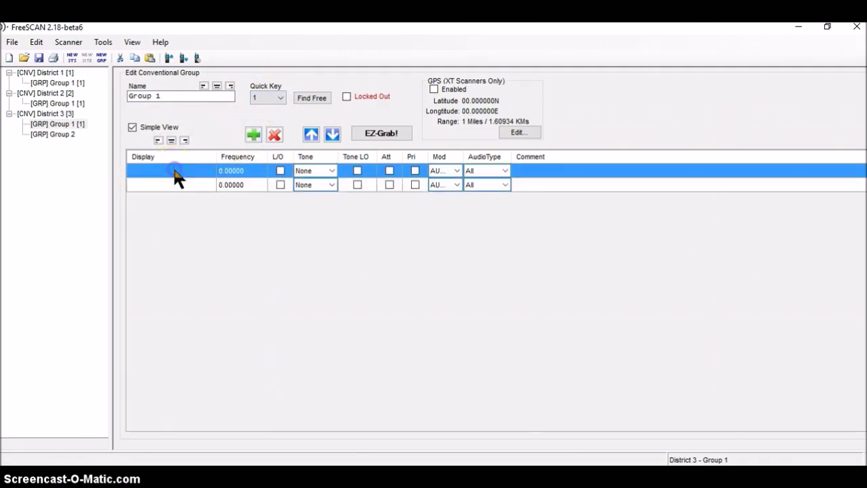
left_click(175, 171)
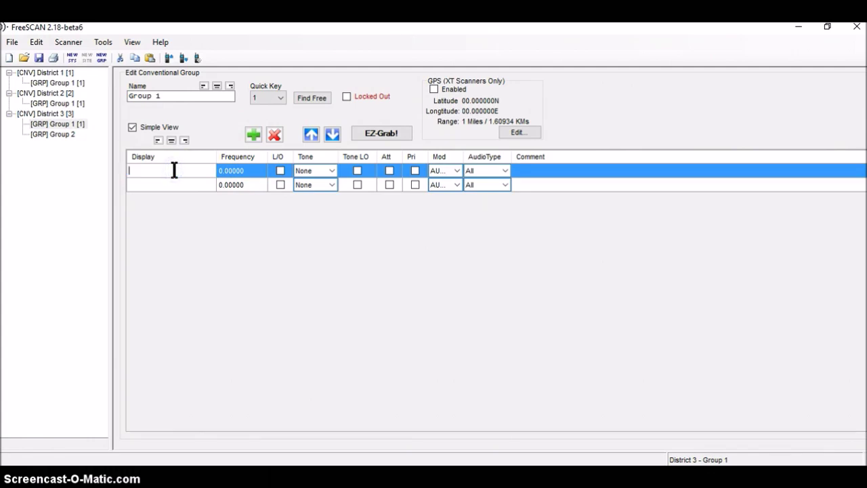
type("Eddie HS")
left_click(240, 175)
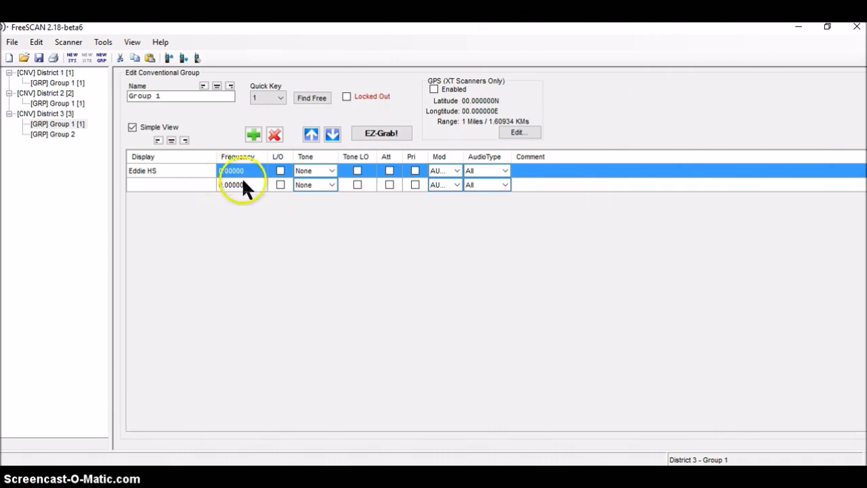
left_click(242, 171)
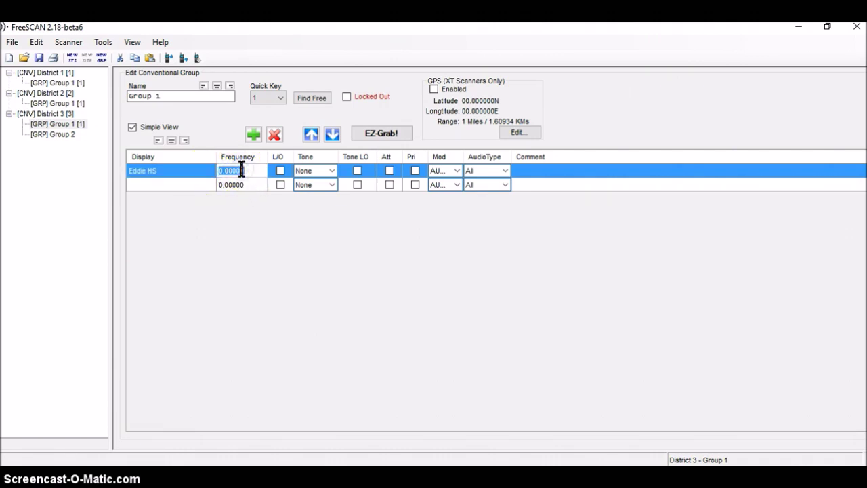
type("152.465")
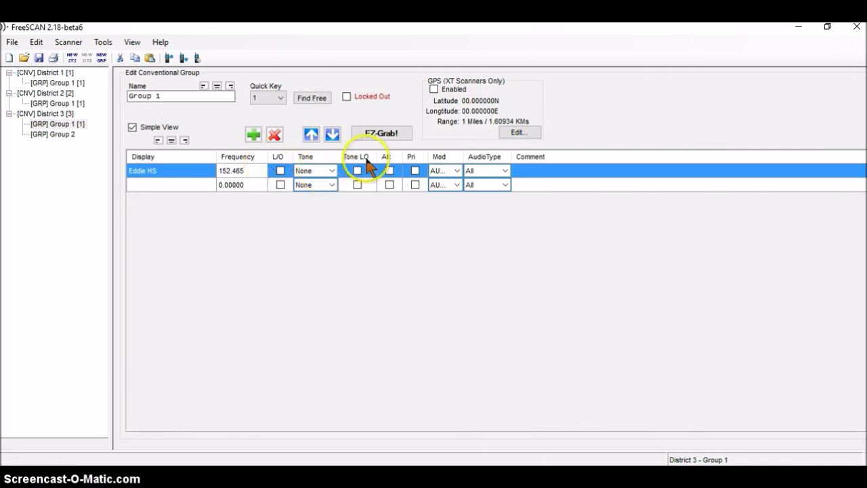
Step: Set the Eddie HS channel's tone to DCS 165 and its modulation to NFM
left_click(332, 171)
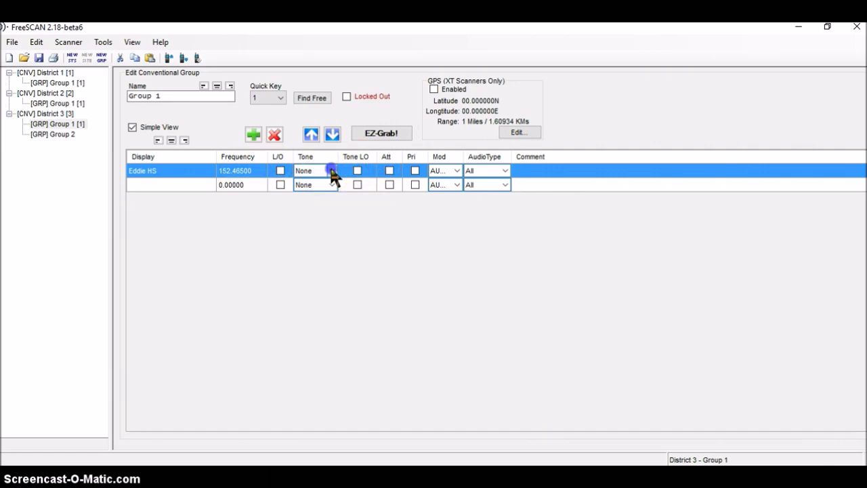
left_click(332, 172)
left_click(332, 172)
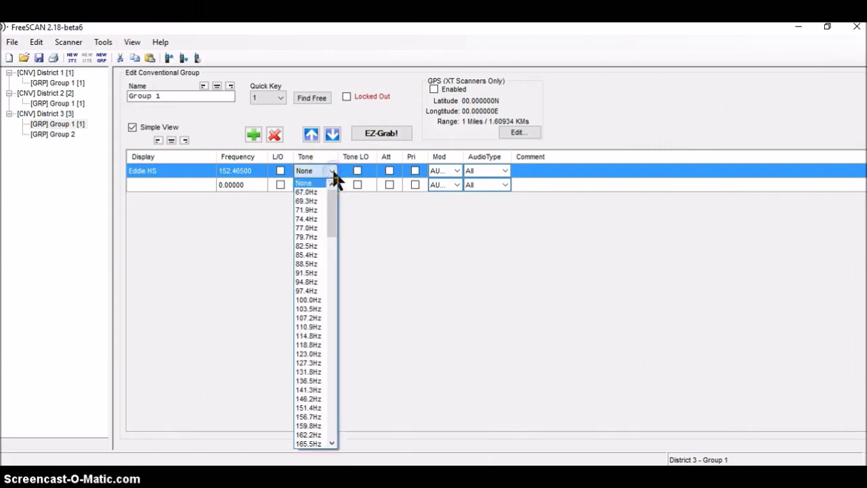
left_click_drag(332, 216, 331, 326)
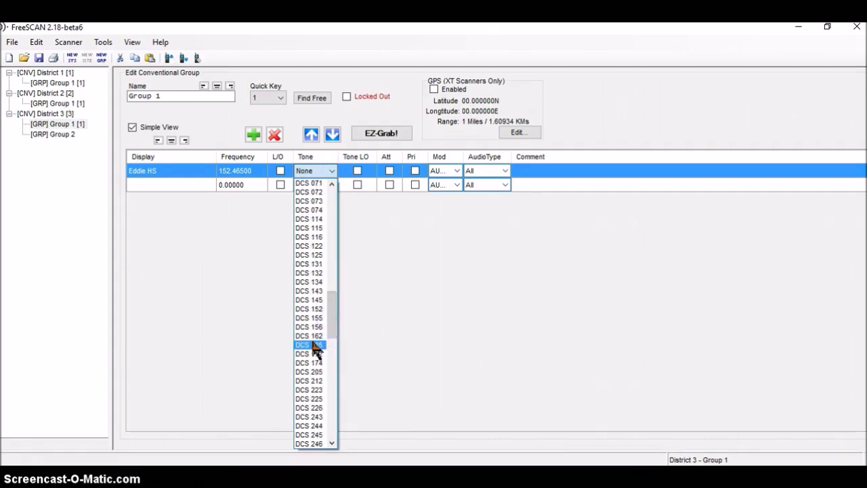
left_click(314, 345)
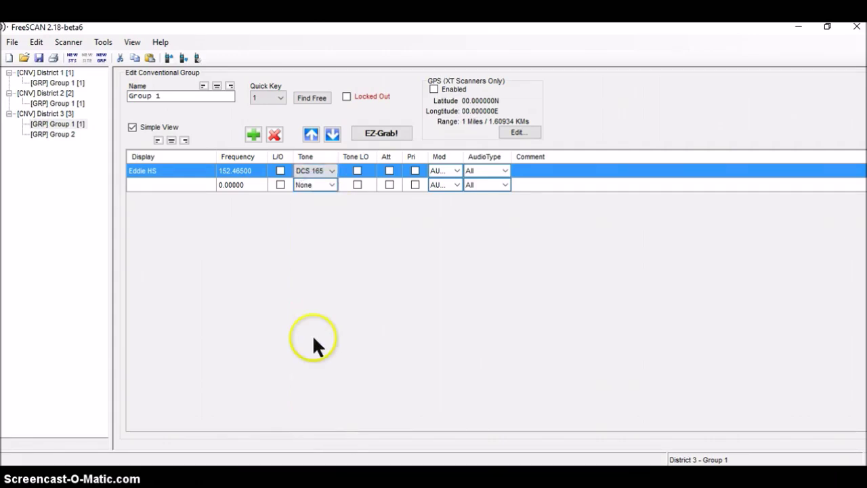
left_click(457, 171)
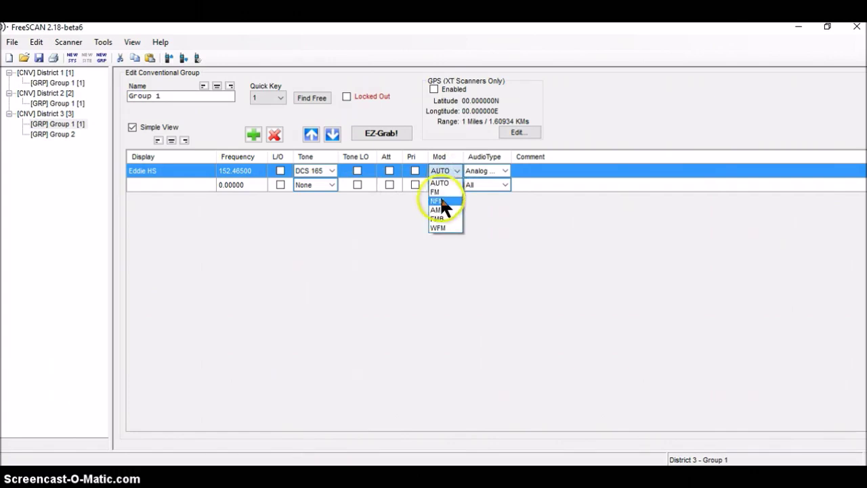
left_click(439, 202)
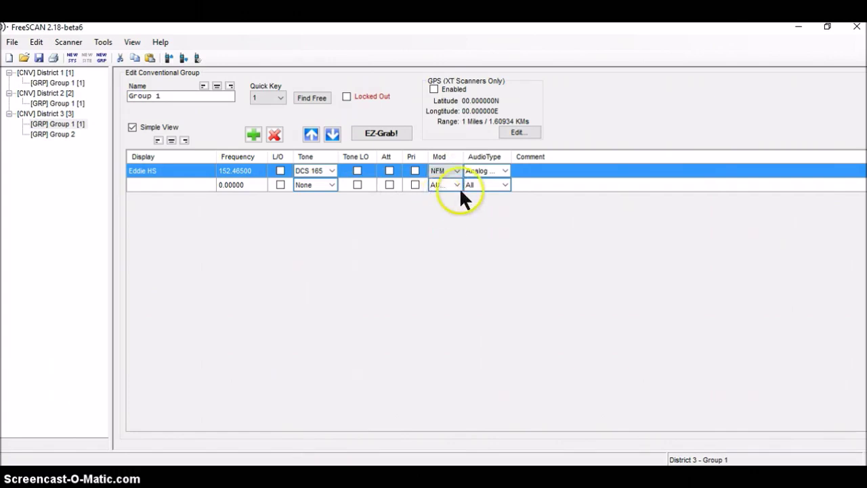
Step: Fill the second channel row of District 3's Group 1 with display name Falicia HS and frequency 152.465
left_click(183, 185)
left_click(183, 184)
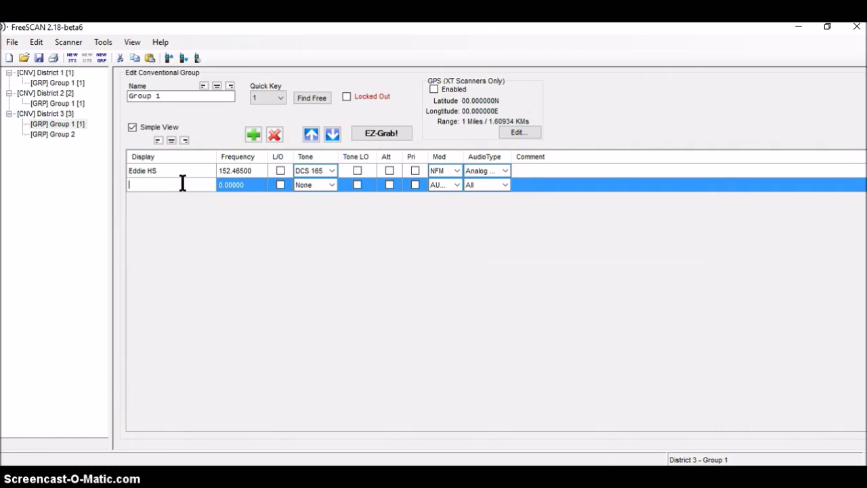
left_click(181, 183)
type("F")
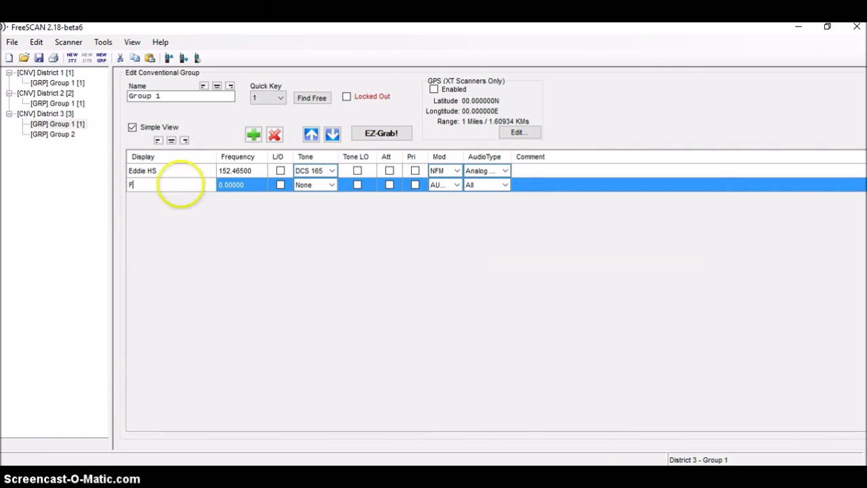
type("alccia HS")
left_click(231, 183)
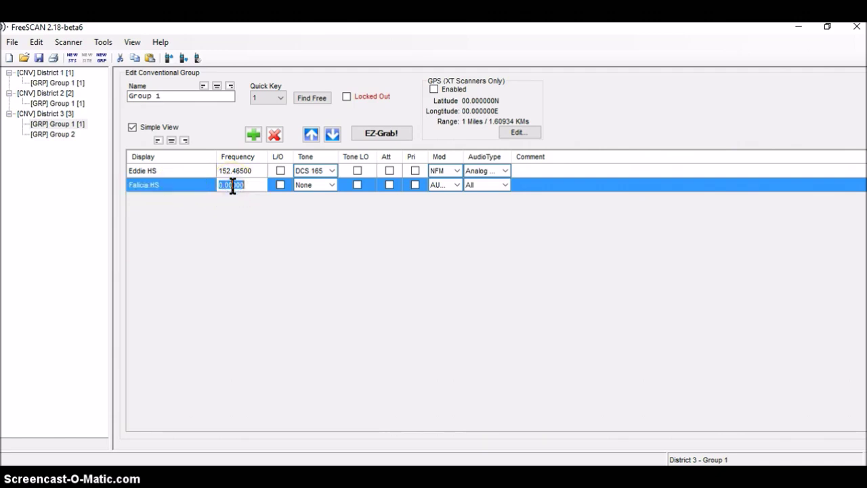
left_click(233, 185)
type("152.465")
Step: Set the Falicia HS channel's tone to DCS 311
left_click(332, 186)
left_click(332, 187)
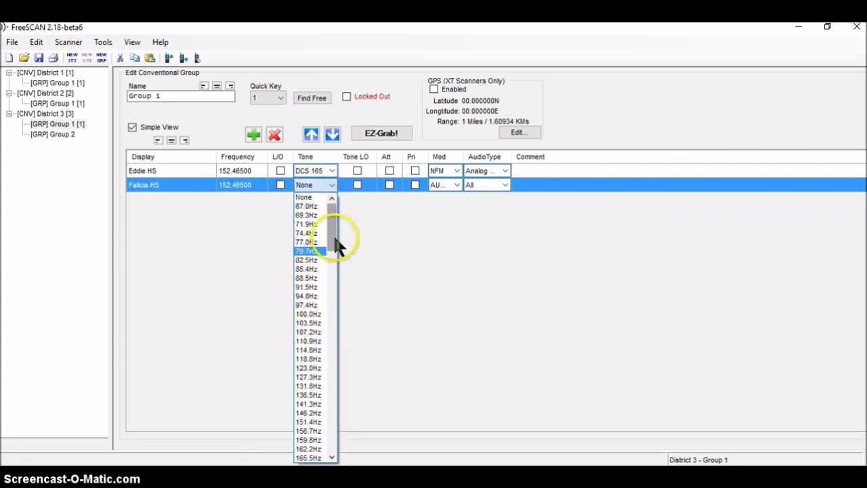
left_click_drag(334, 234, 339, 386)
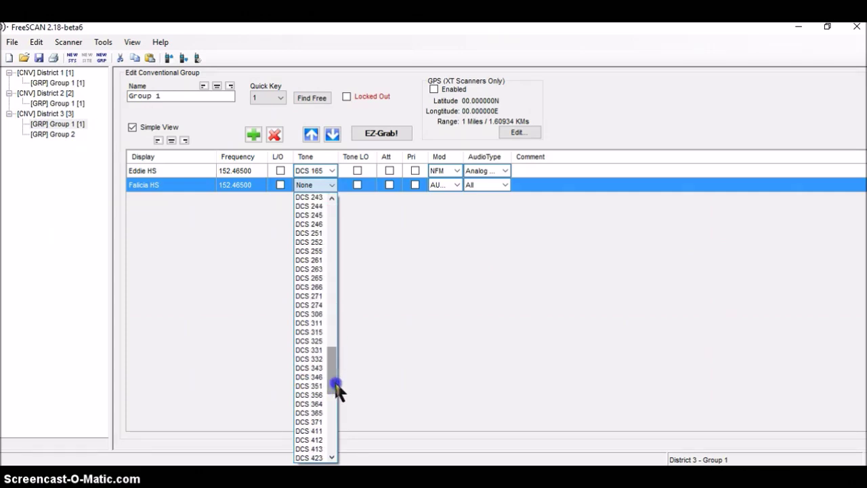
left_click(309, 323)
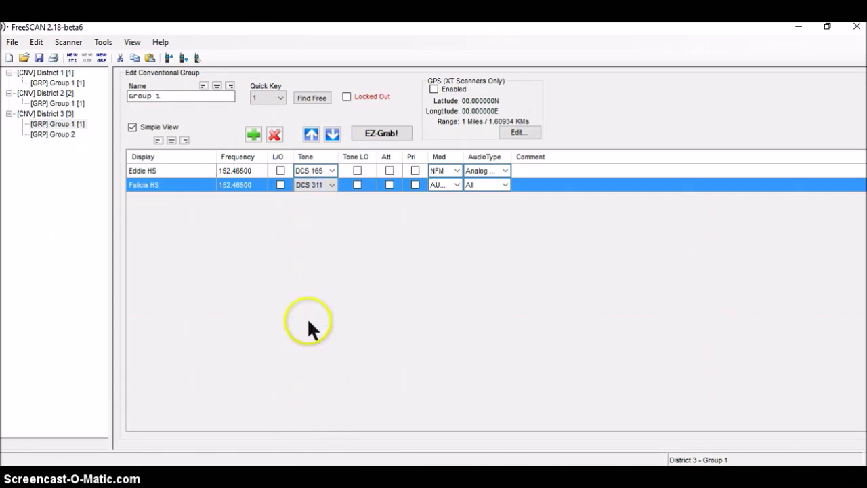
Step: Change the Eddie HS channel's frequency to 160.200
left_click(246, 171)
left_click(246, 173)
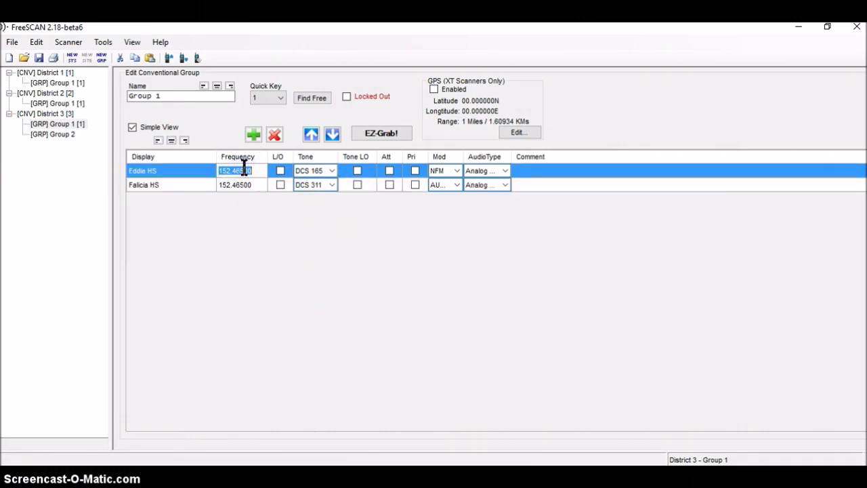
type("16")
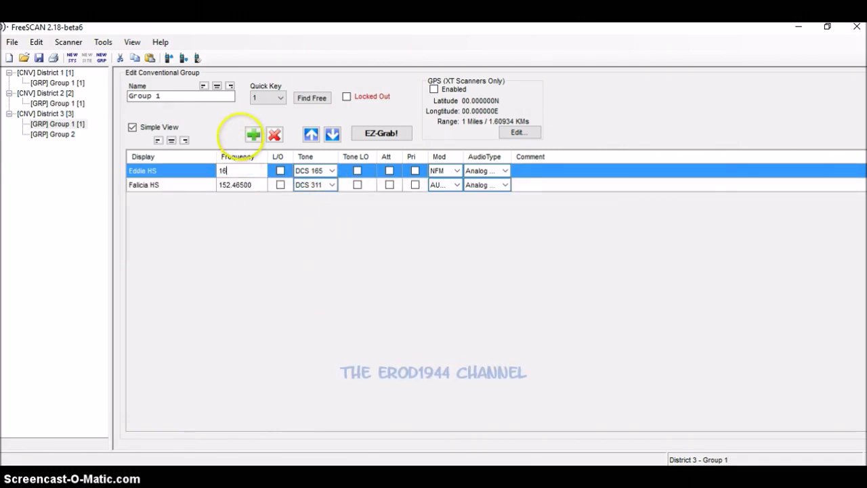
type("0/20")
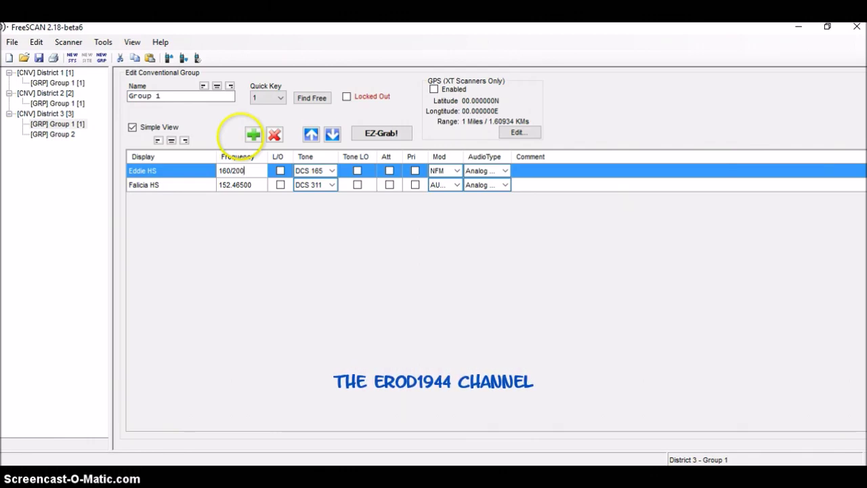
key("BackSpace")
key("BackSpace")
key("BackSpace")
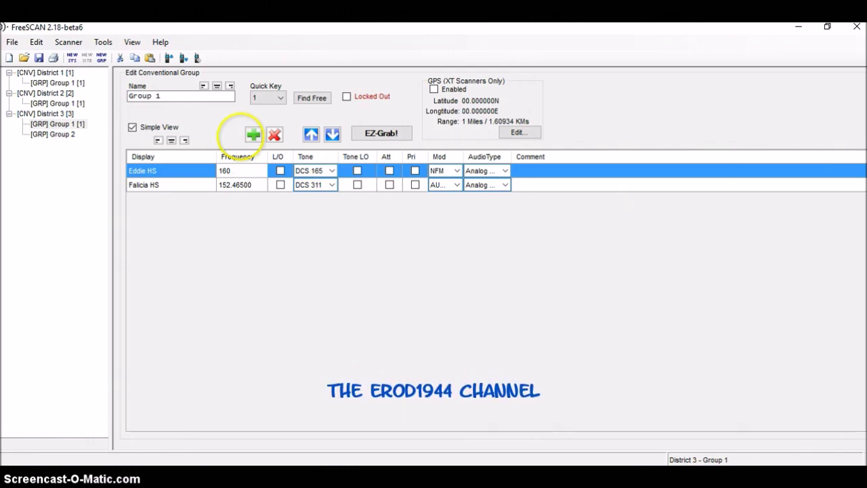
type(".200")
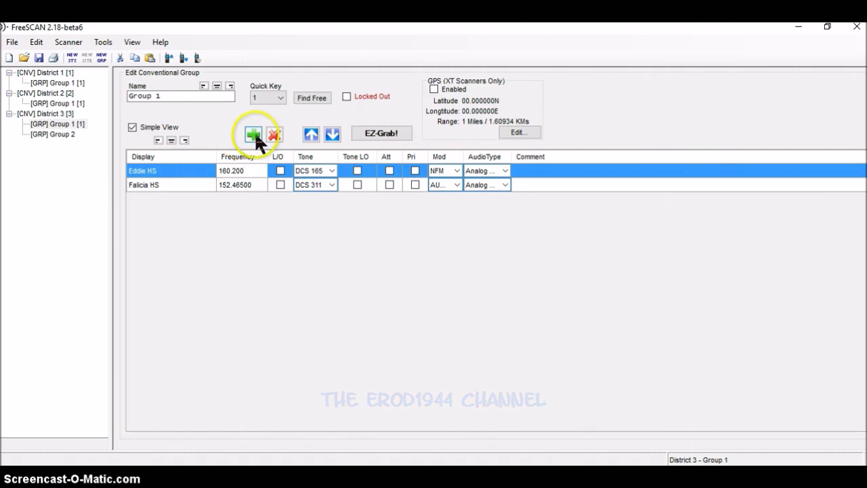
left_click(332, 170)
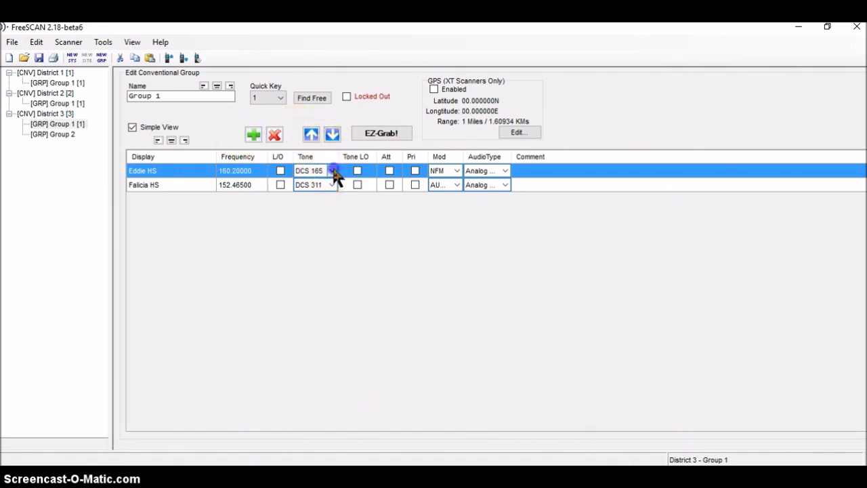
left_click(334, 171)
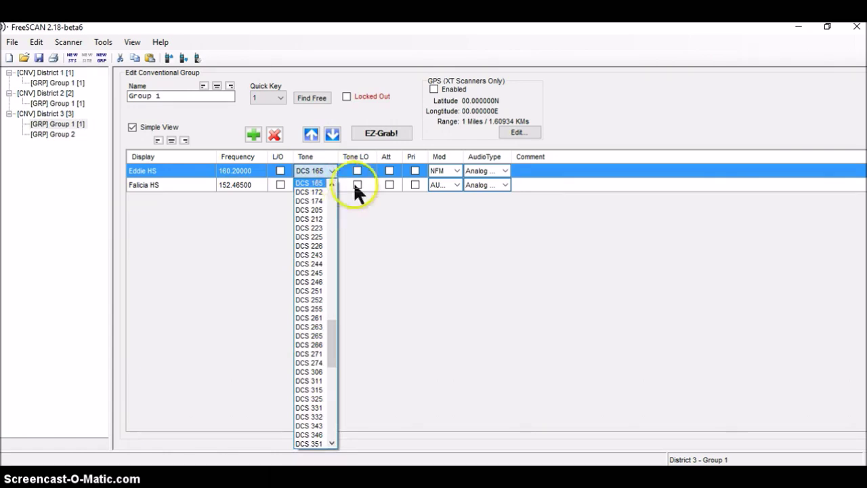
left_click(560, 174)
left_click(562, 183)
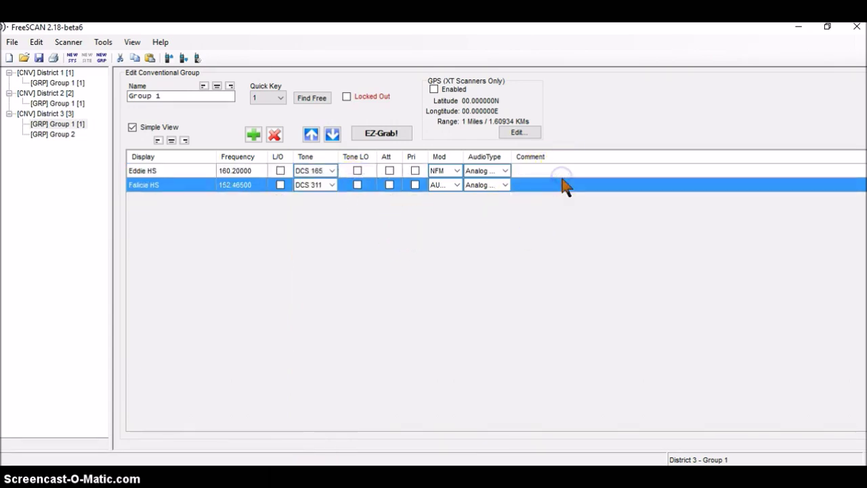
Step: Assign quick key 2 to District 3's Group 2 and add two empty channel rows to it
left_click(64, 135)
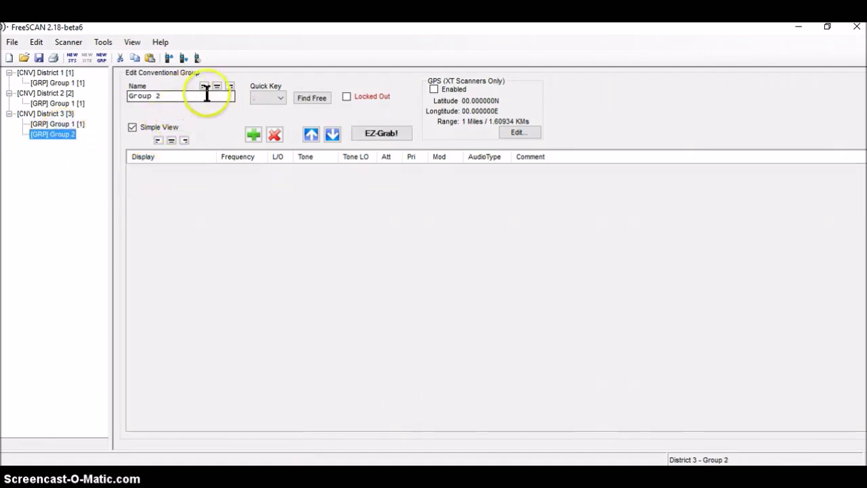
left_click(281, 98)
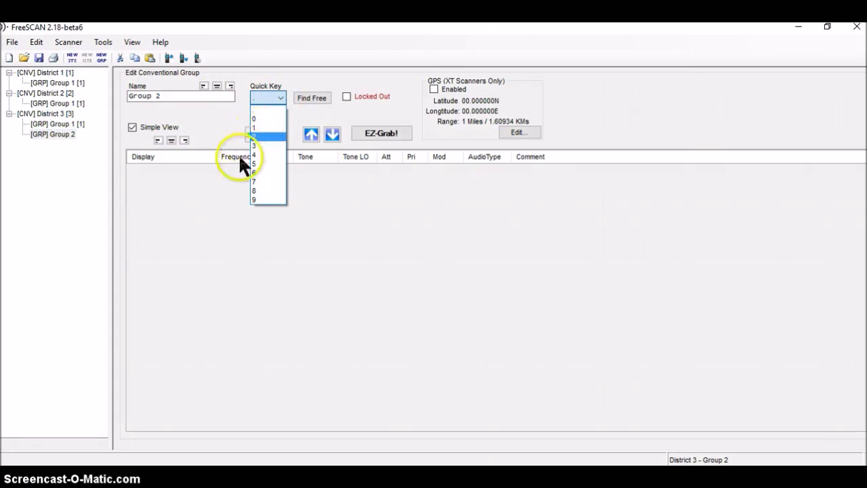
left_click(225, 174)
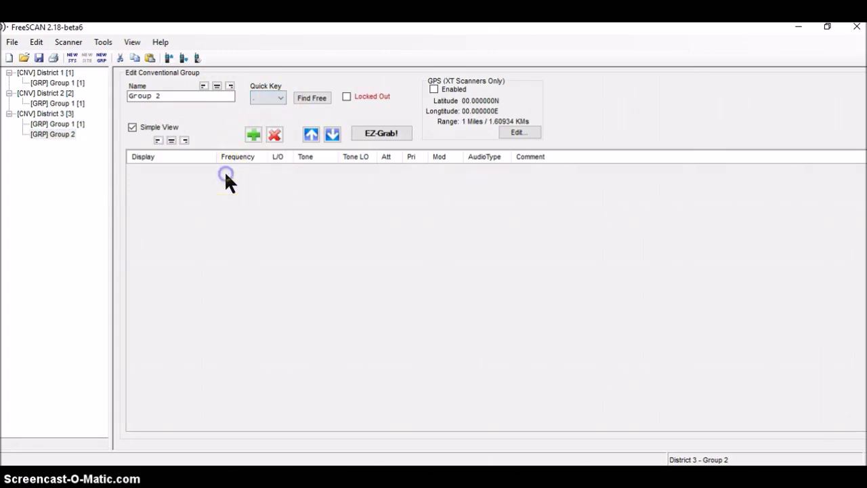
left_click(278, 101)
left_click(263, 137)
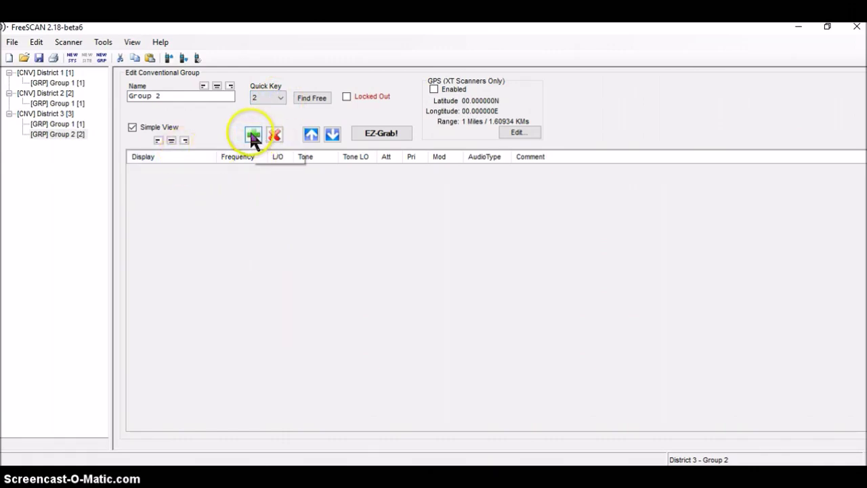
left_click(252, 136)
left_click(252, 135)
Step: Fill the first channel row of District 3's Group 2 with display name Galvin HS and frequency 155.16
left_click(169, 170)
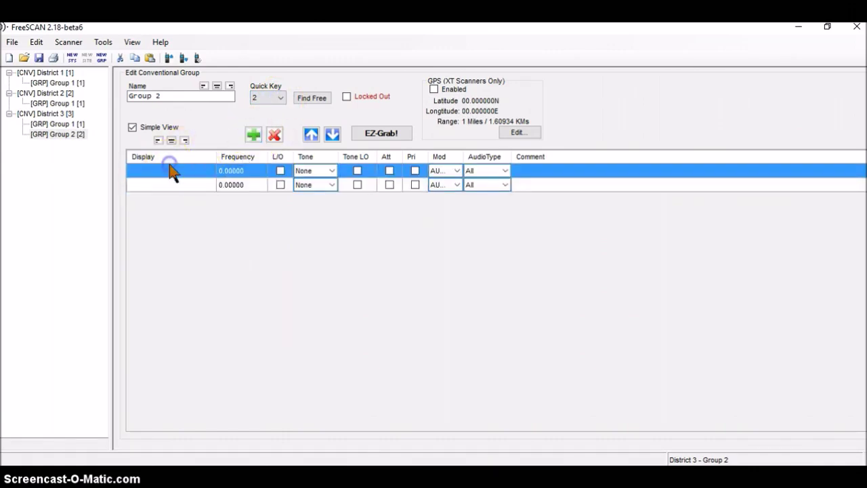
left_click(169, 170)
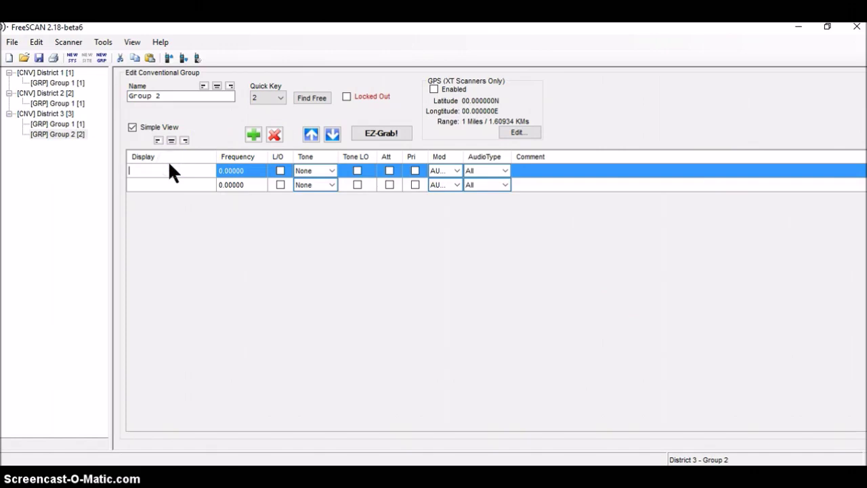
type("Galvin HS")
key("Return")
left_click(240, 173)
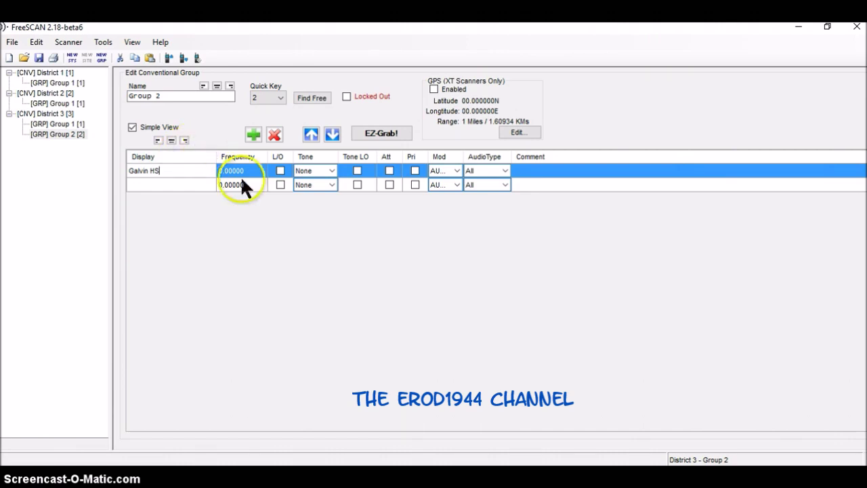
left_click(240, 170)
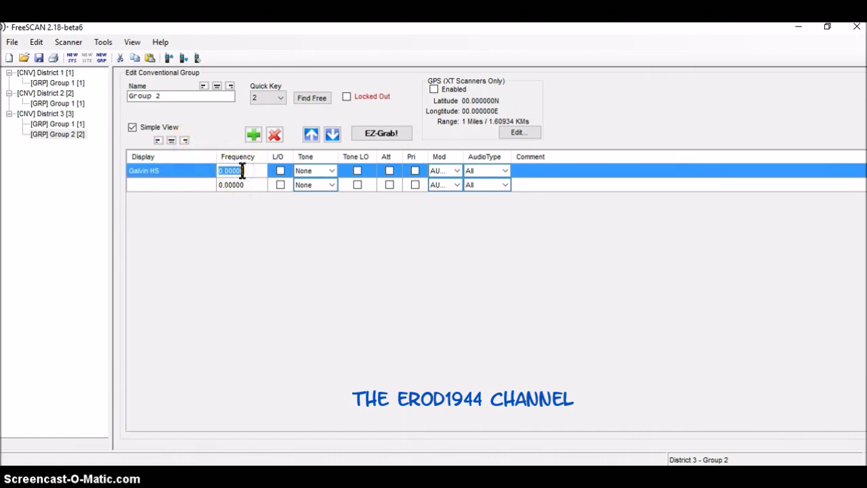
type("155.16")
key("Return")
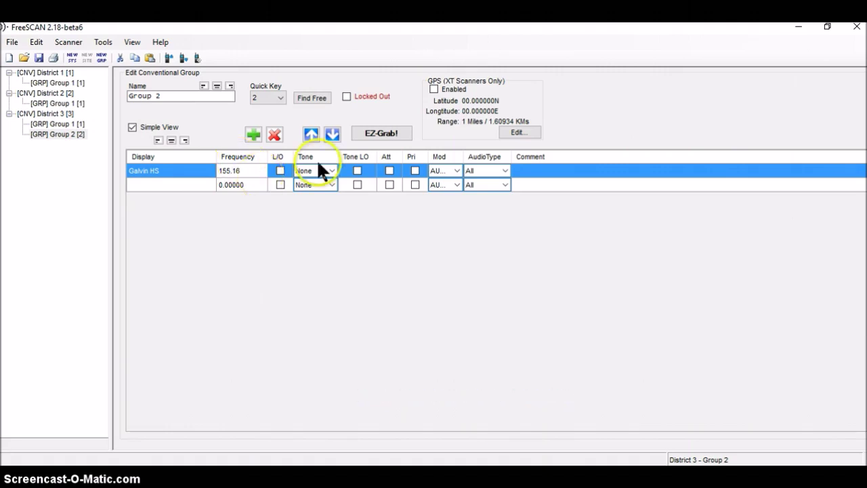
Step: Set the Galvin HS channel's tone to 103.5Hz and its modulation to NFM
left_click(331, 170)
left_click(331, 171)
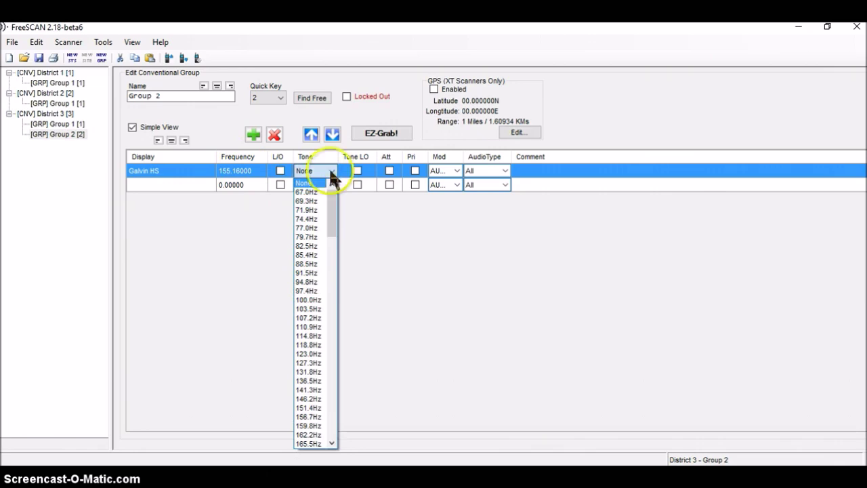
left_click(306, 311)
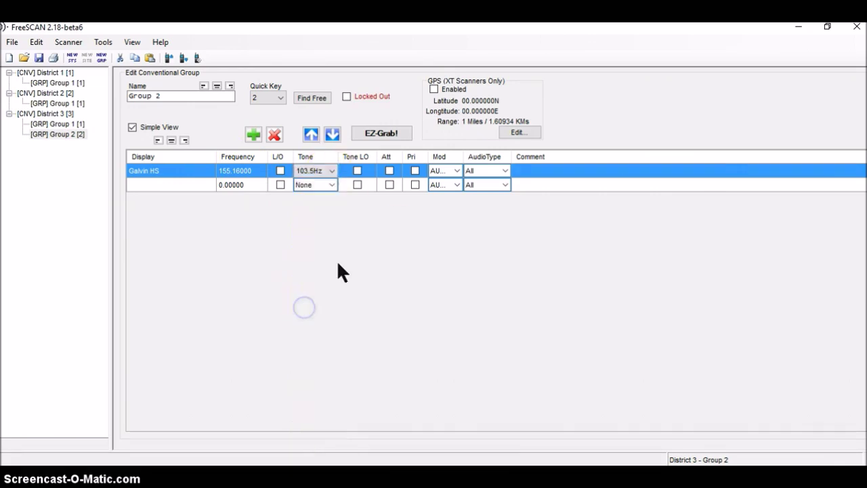
left_click(442, 168)
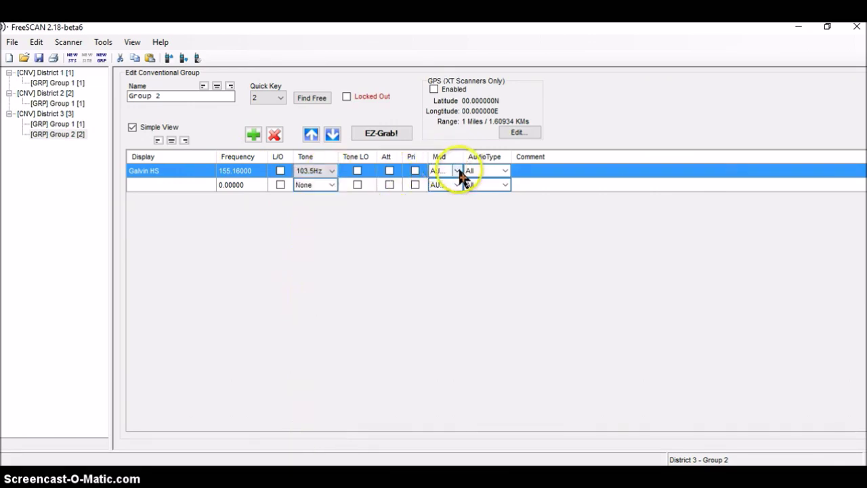
left_click(458, 170)
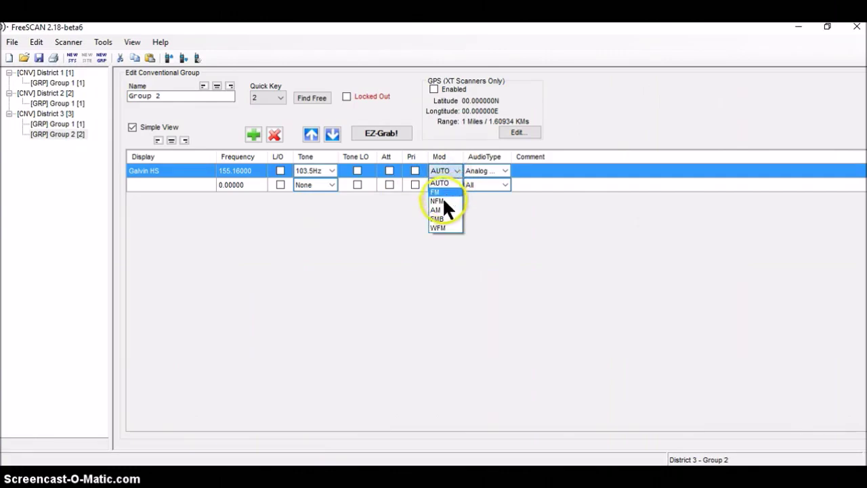
left_click(443, 201)
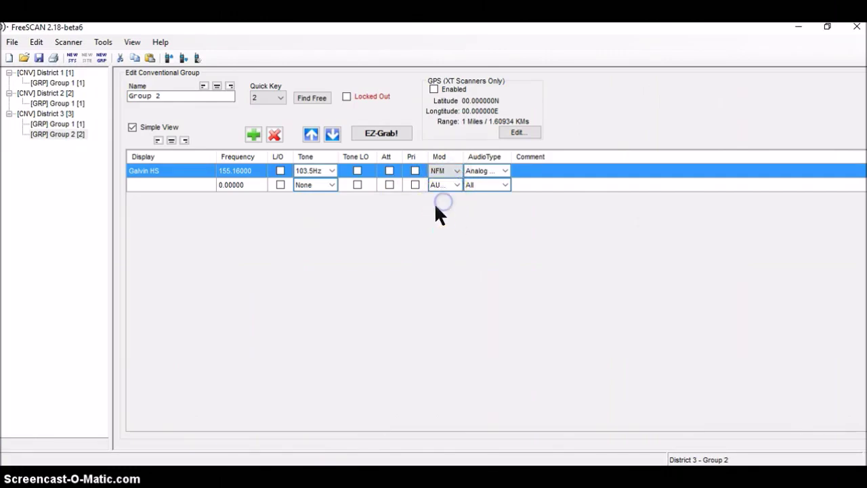
Step: Fill the second channel row of District 3's Group 2 with display name Holly HS and frequency 154.845
left_click(166, 183)
left_click(166, 183)
type("#")
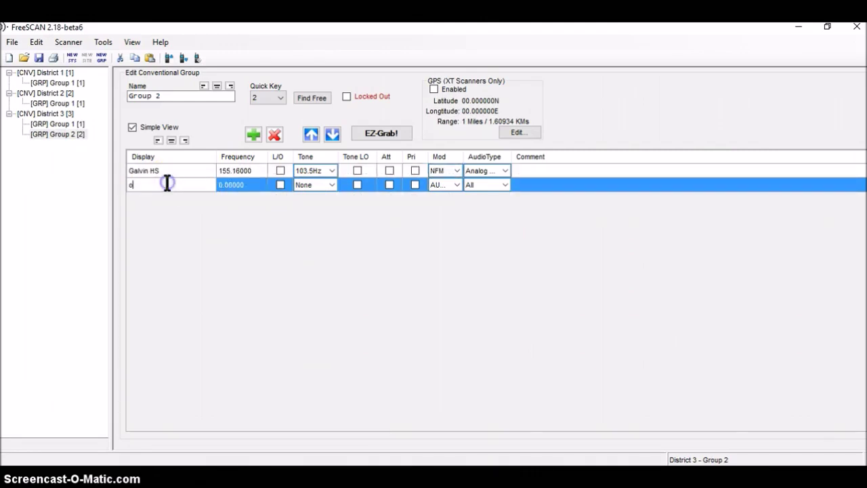
key("BackSpace")
type("Holly HS")
left_click(241, 185)
left_click(238, 185)
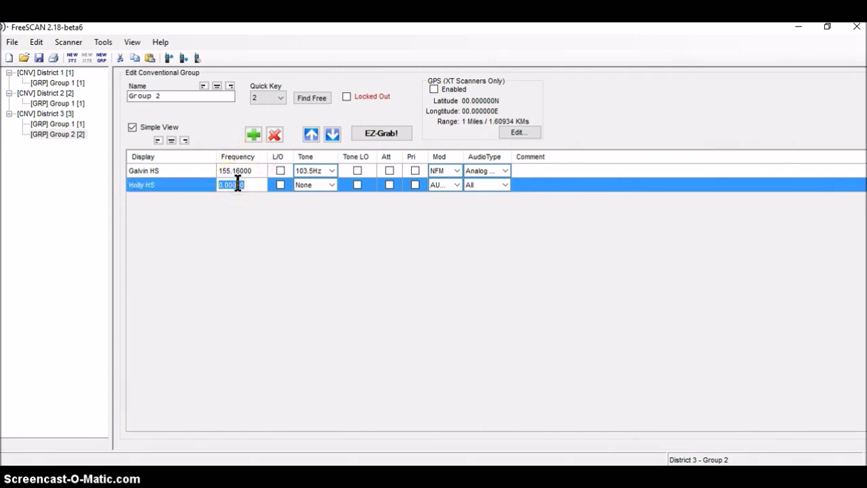
type("154.845")
Step: Set the Holly HS channel's tone to 94.8Hz and its modulation to NFM
left_click(333, 185)
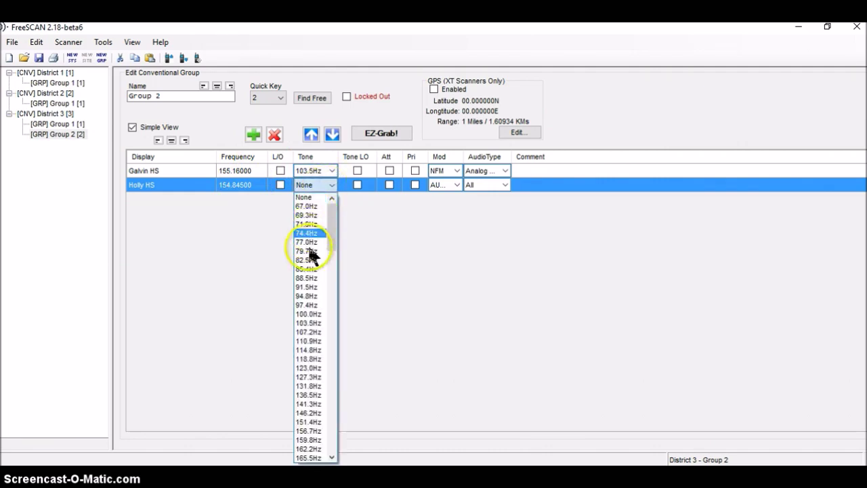
left_click(308, 296)
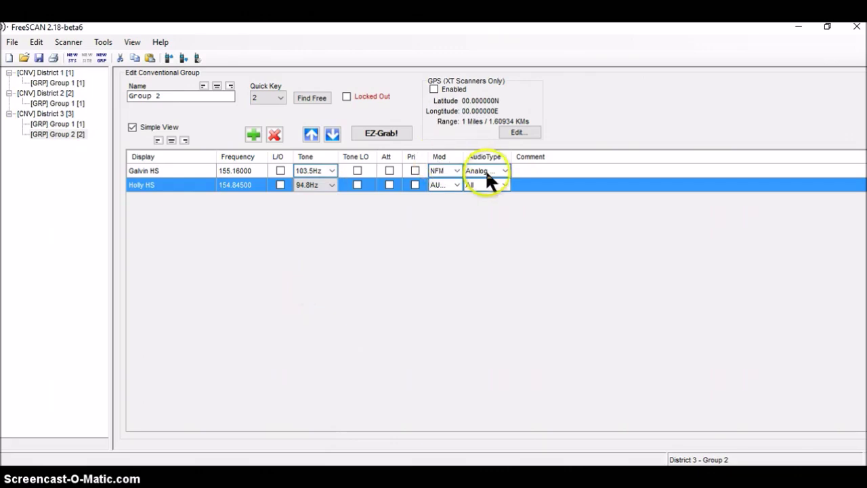
left_click(458, 185)
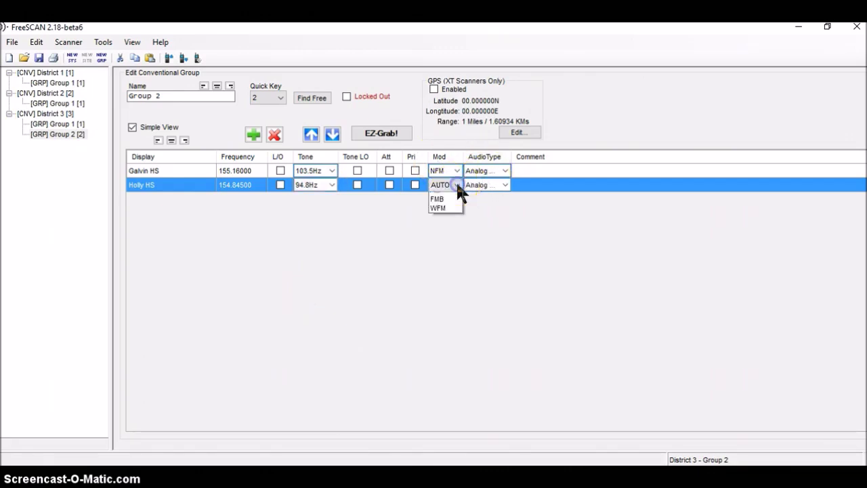
left_click(439, 213)
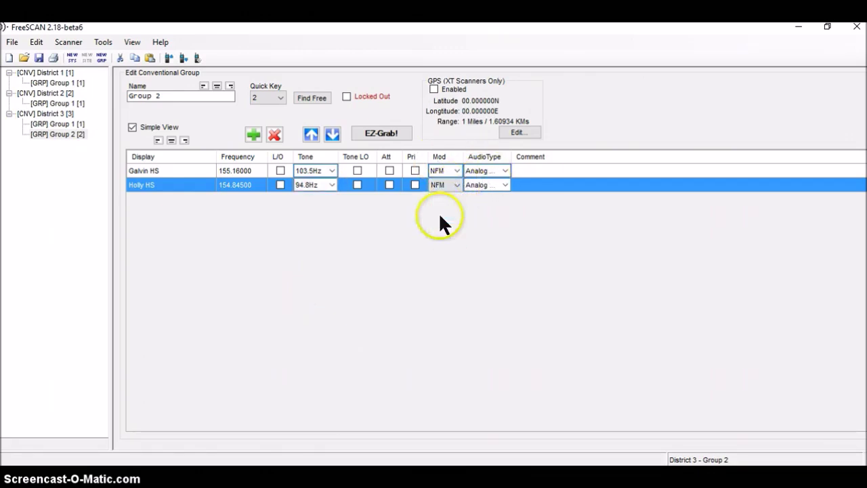
left_click(567, 171)
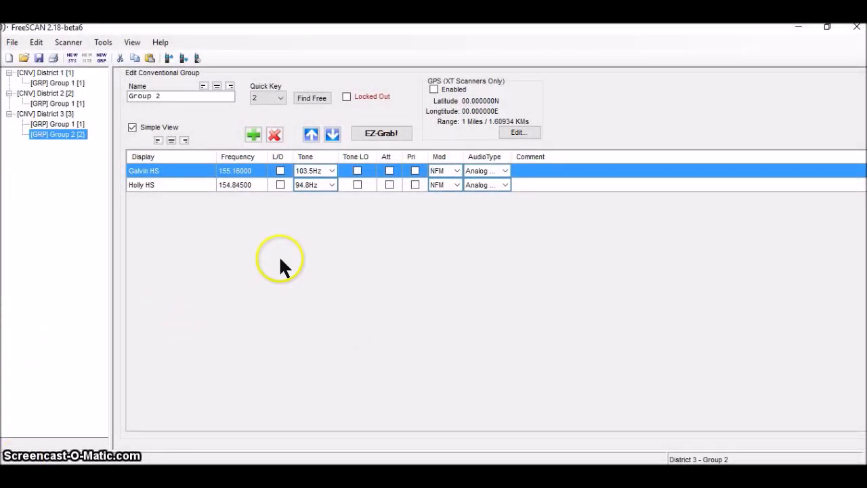
Step: Set the Falicia HS channel's modulation to NFM in District 3's Group 1
left_click(58, 124)
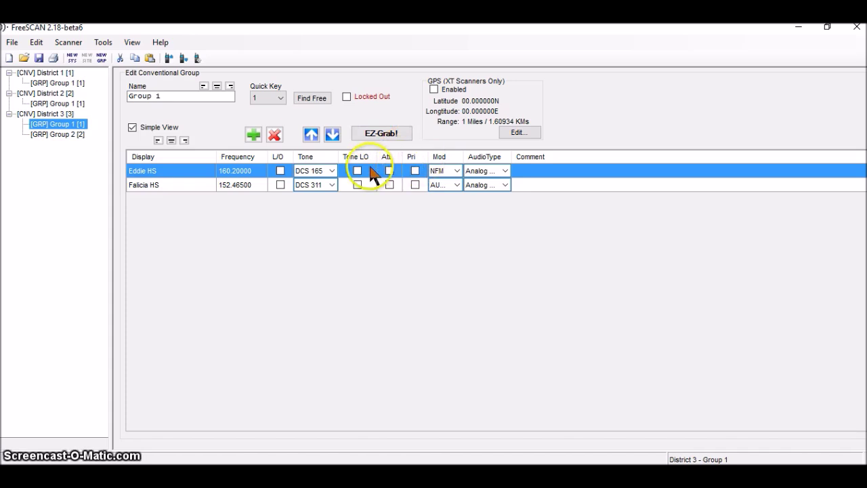
left_click(457, 185)
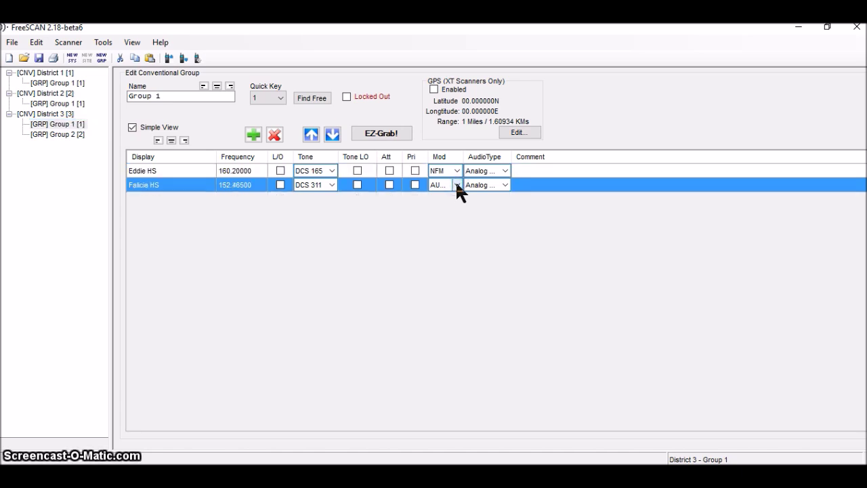
left_click(457, 185)
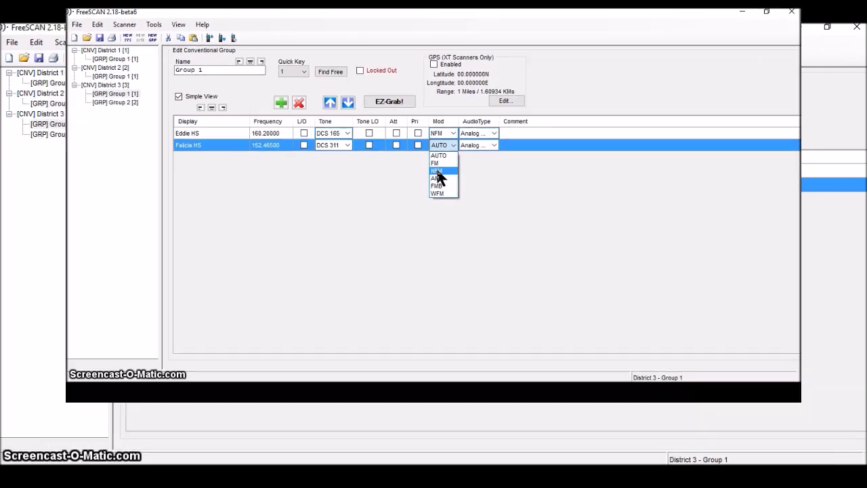
left_click(437, 172)
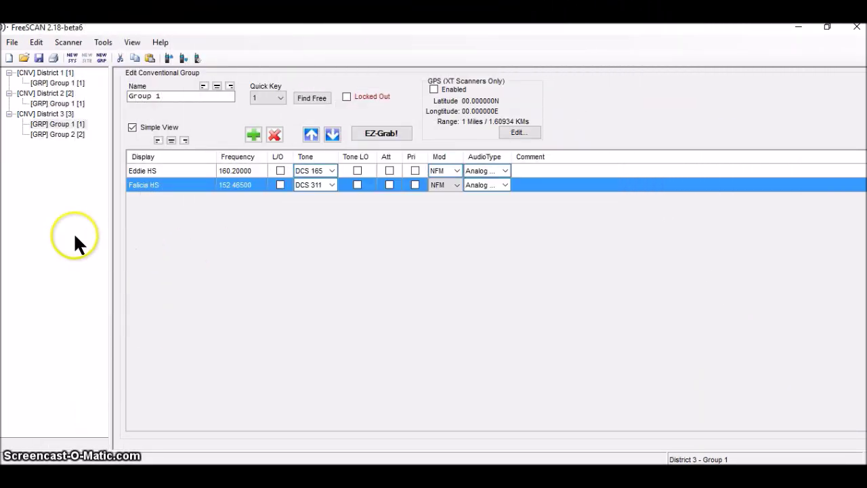
Step: Save the scanner configuration as a new FreeSCAN file named Schools Video in the Old Temporaries folder
left_click(12, 43)
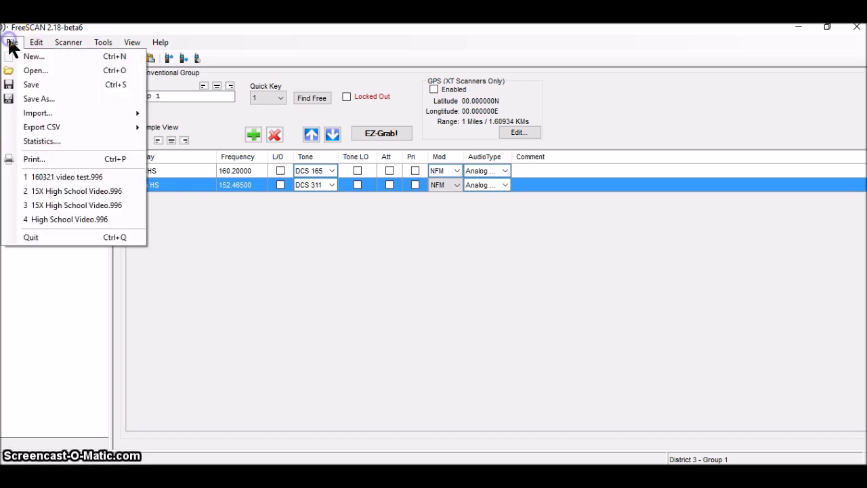
left_click(34, 99)
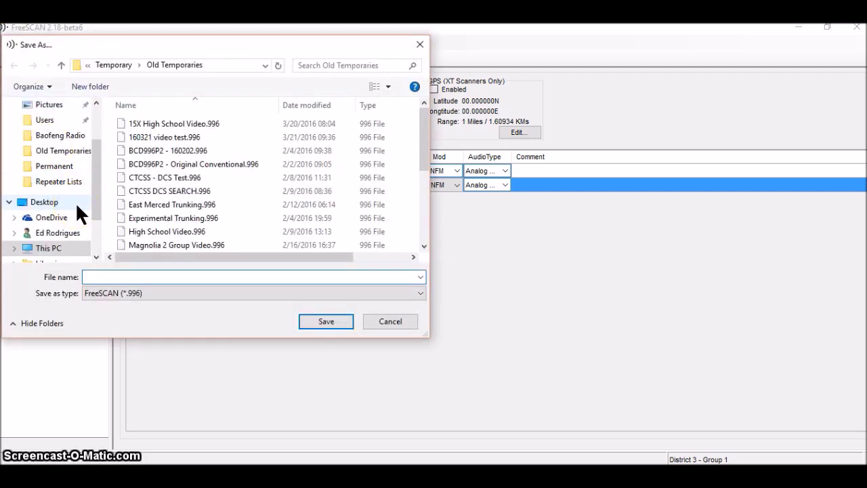
type("Sc")
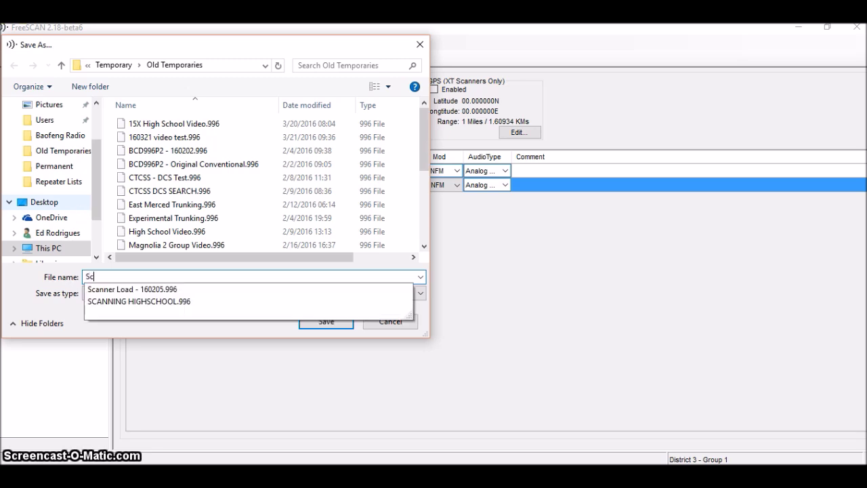
type("hools Video")
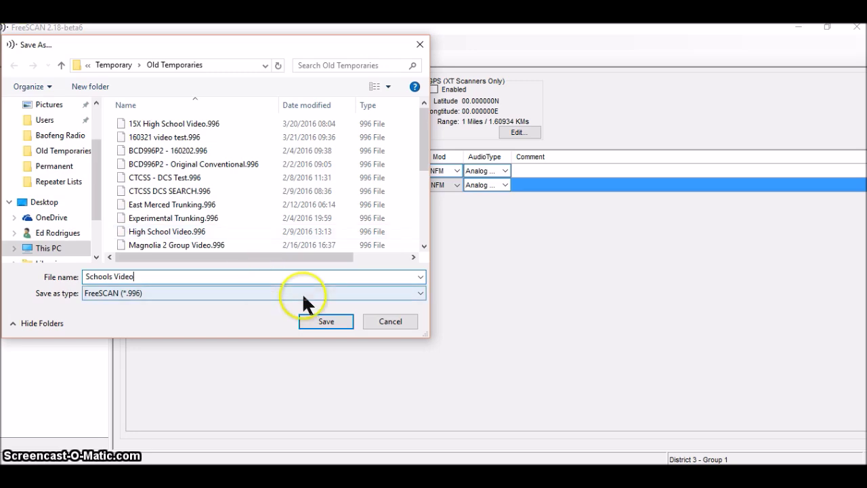
left_click(328, 321)
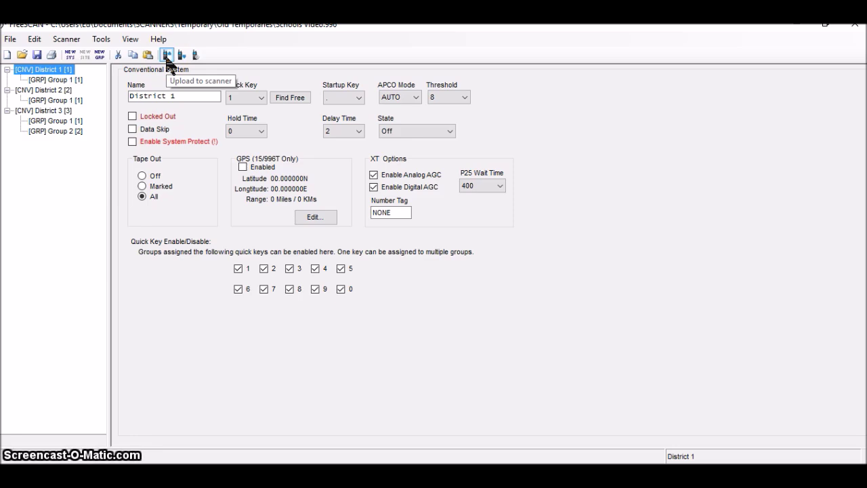
Step: Upload all three systems, District 1, District 2 and District 3, to the scanner with the existing upload settings
left_click(168, 56)
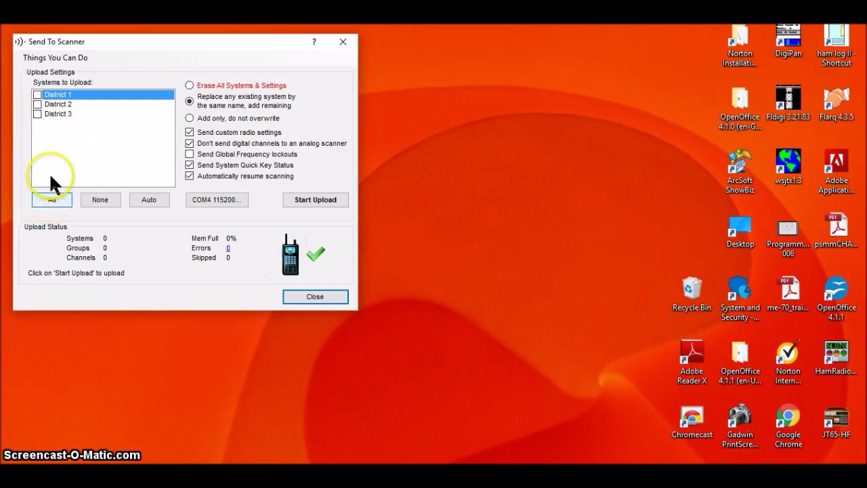
left_click(37, 95)
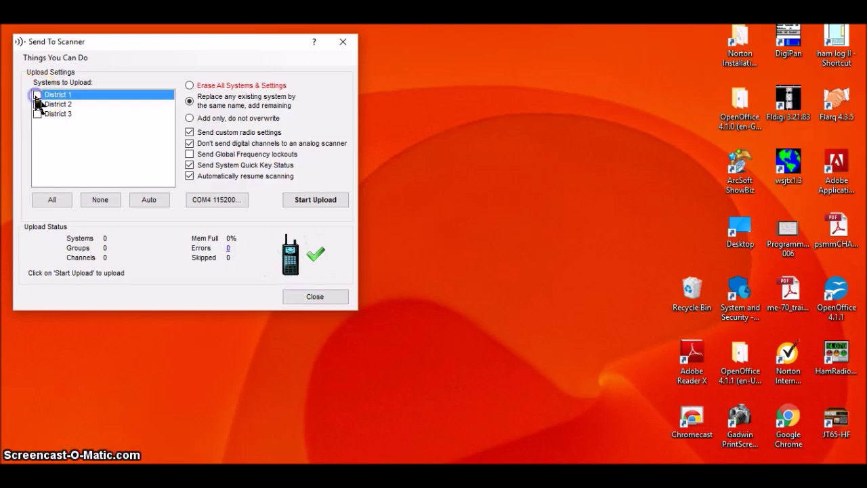
left_click(51, 200)
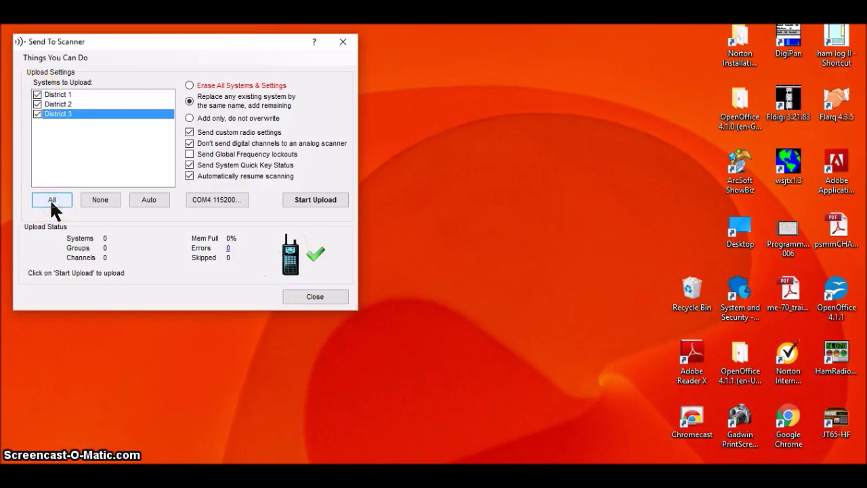
left_click(315, 201)
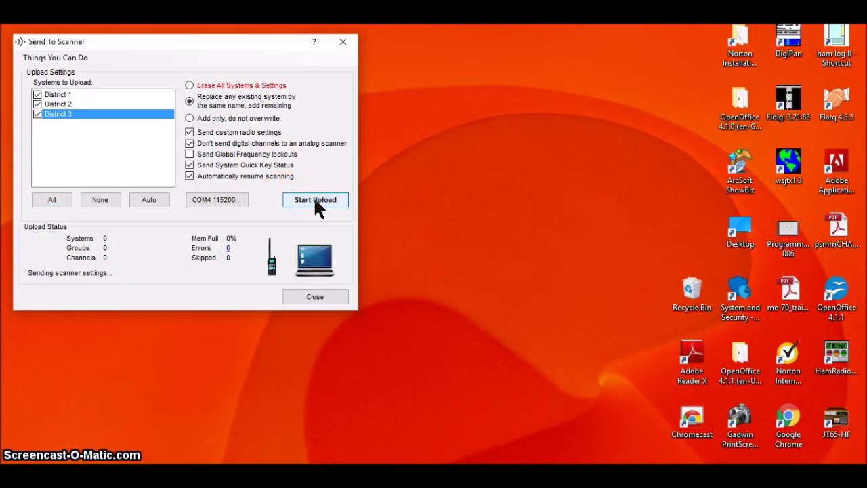
left_click(290, 269)
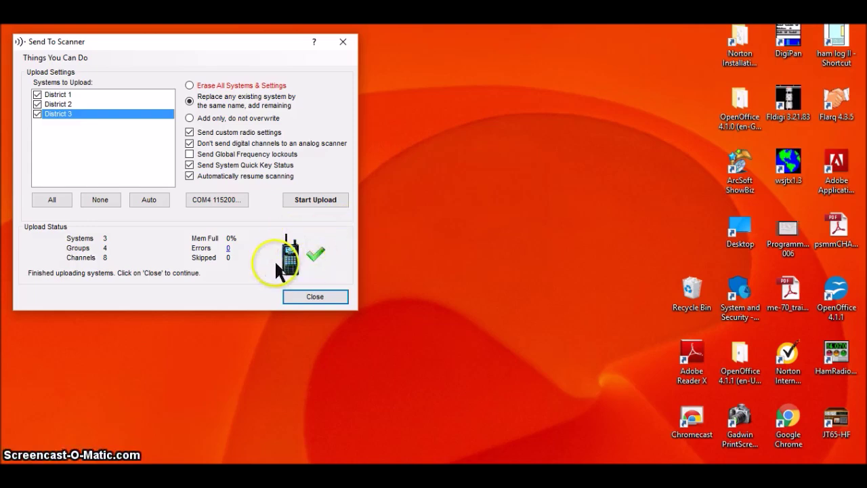
Step: Test the scanner connection using the current COM port and baud rate settings
left_click(216, 200)
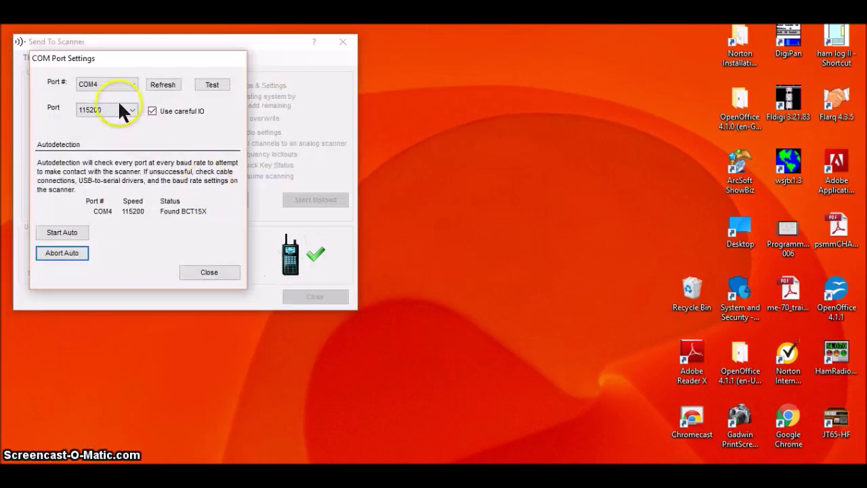
left_click(212, 86)
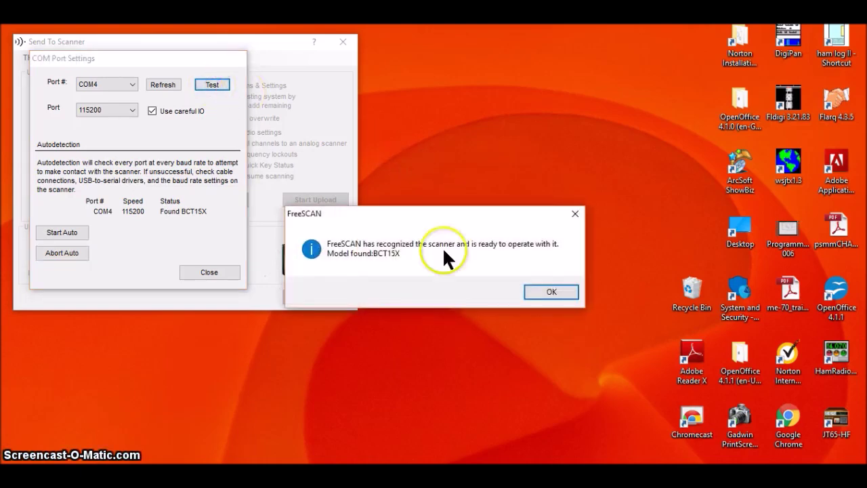
left_click(552, 294)
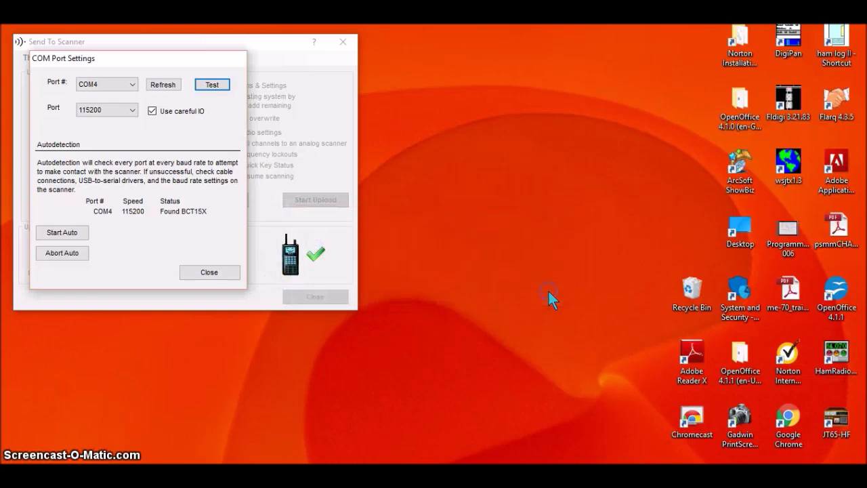
Step: Run automatic detection of the scanner's COM port and speed, then close the port settings and the upload window
left_click(51, 232)
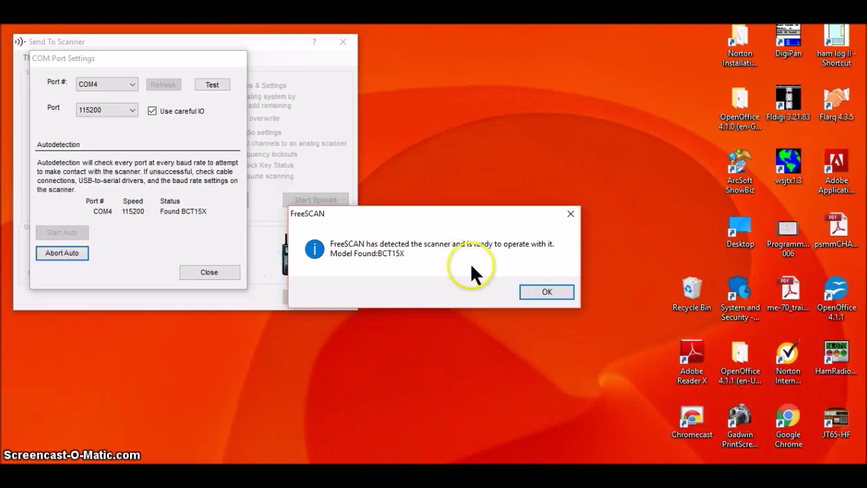
left_click(546, 292)
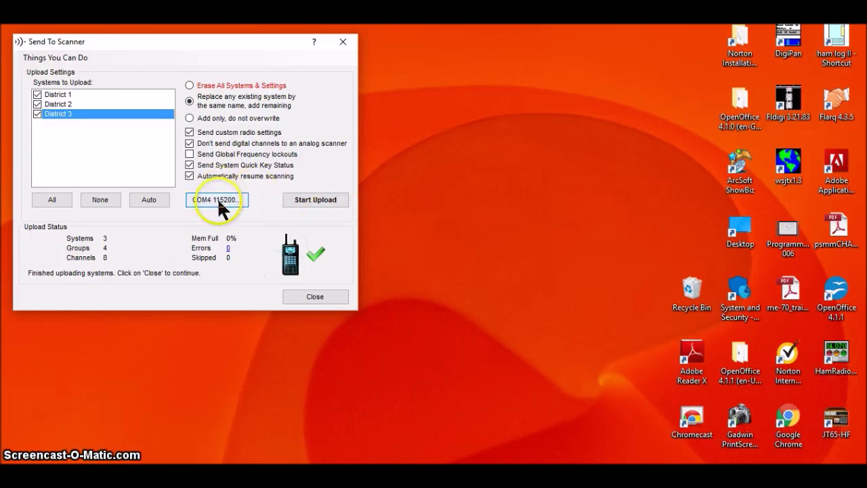
left_click(305, 297)
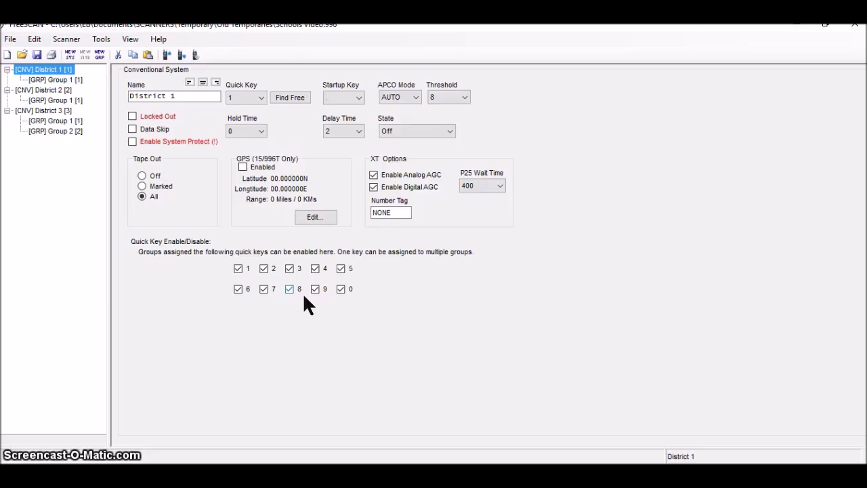